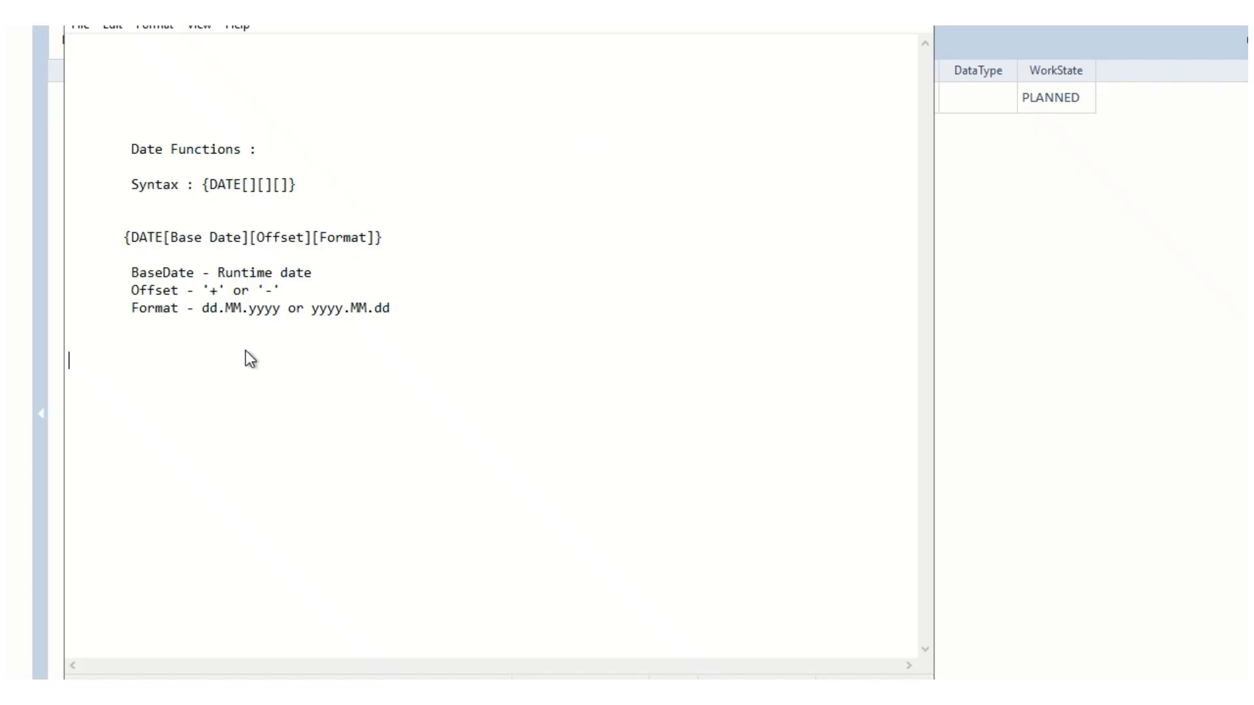
# Step: Examine the DATE function syntax in the notes, going through its Base Date, Offset and Format parameters
pyautogui.click(202, 184)
pyautogui.click(209, 185)
pyautogui.click(302, 186)
pyautogui.moveTo(206, 184); pyautogui.dragTo(256, 185)
pyautogui.moveTo(171, 237); pyautogui.dragTo(252, 237)
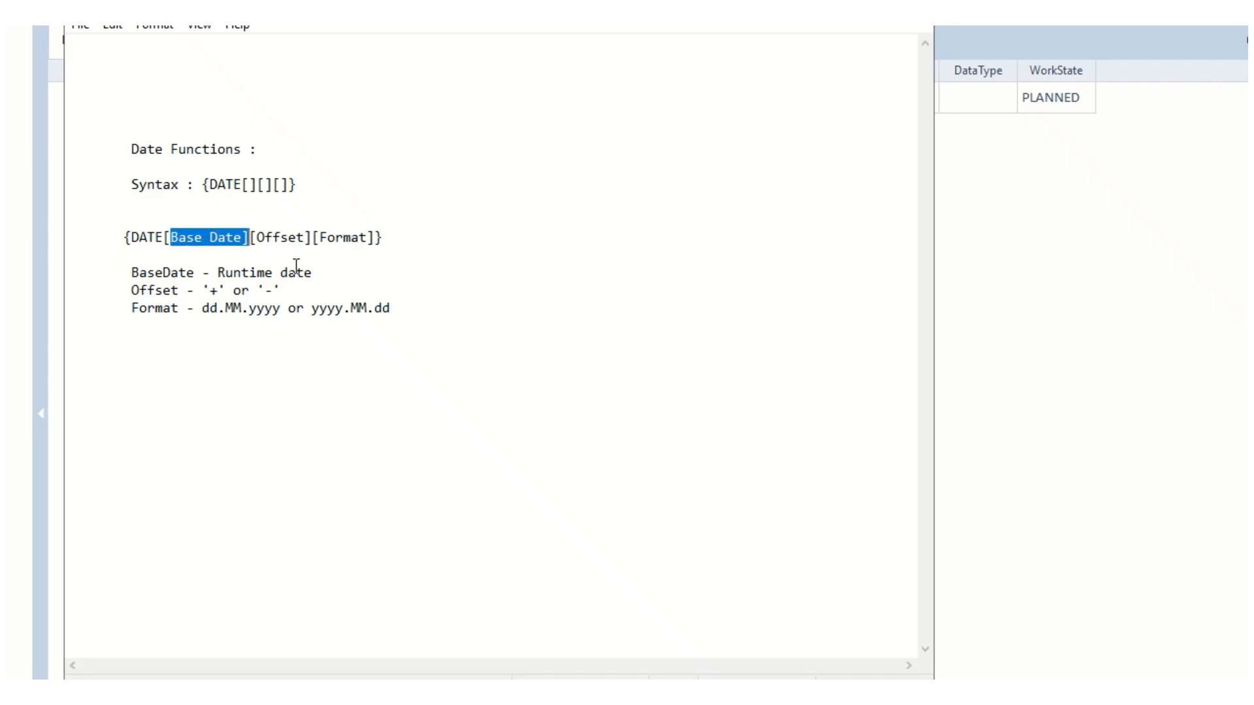
pyautogui.moveTo(312, 272); pyautogui.dragTo(217, 282)
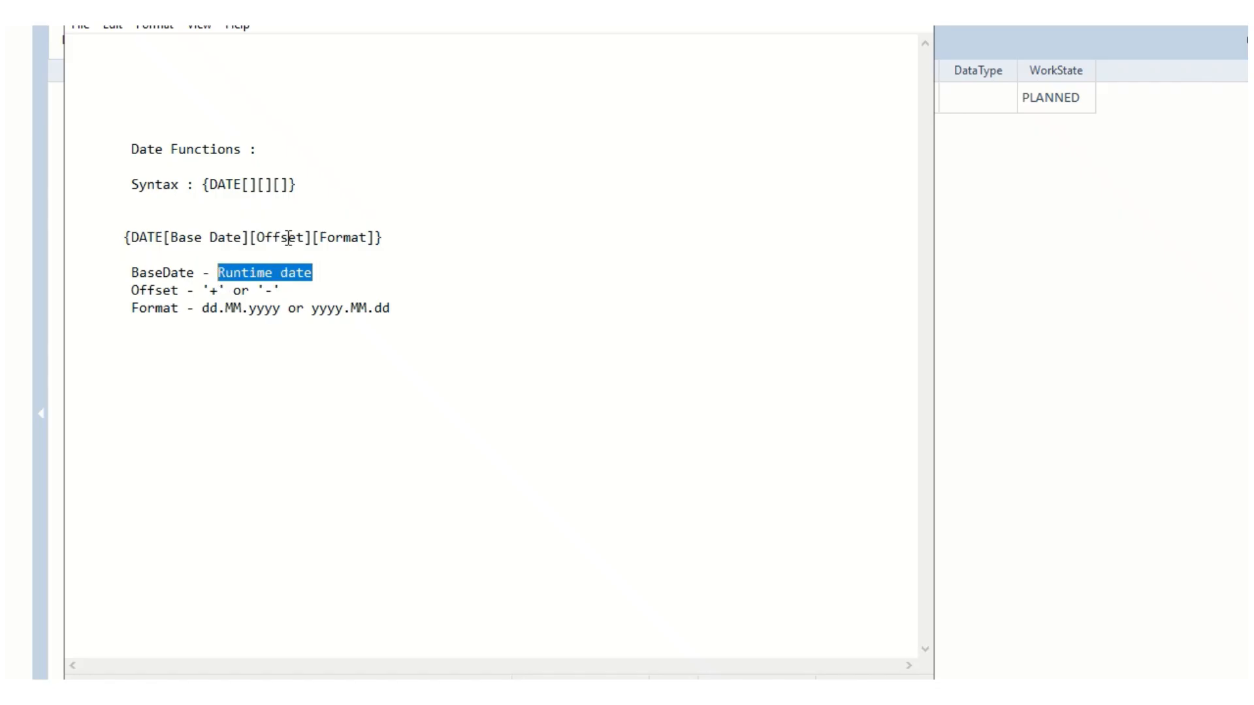
pyautogui.doubleClick(288, 237)
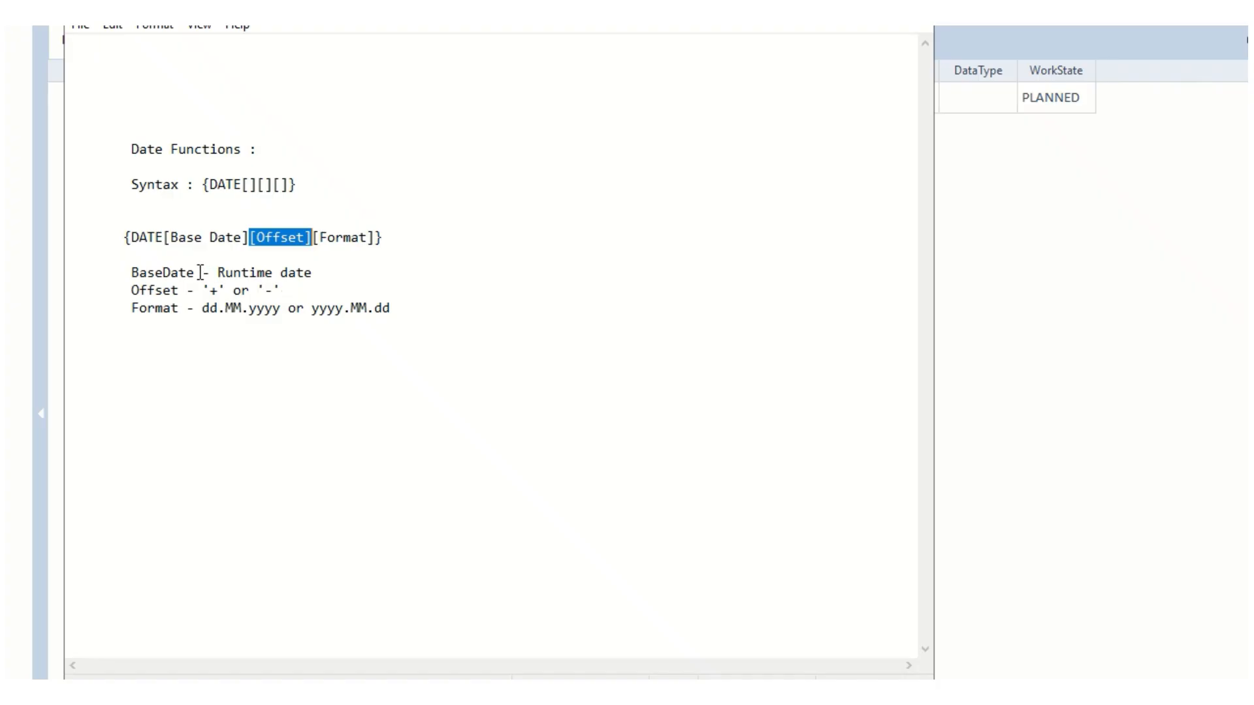
pyautogui.moveTo(201, 273); pyautogui.dragTo(139, 275)
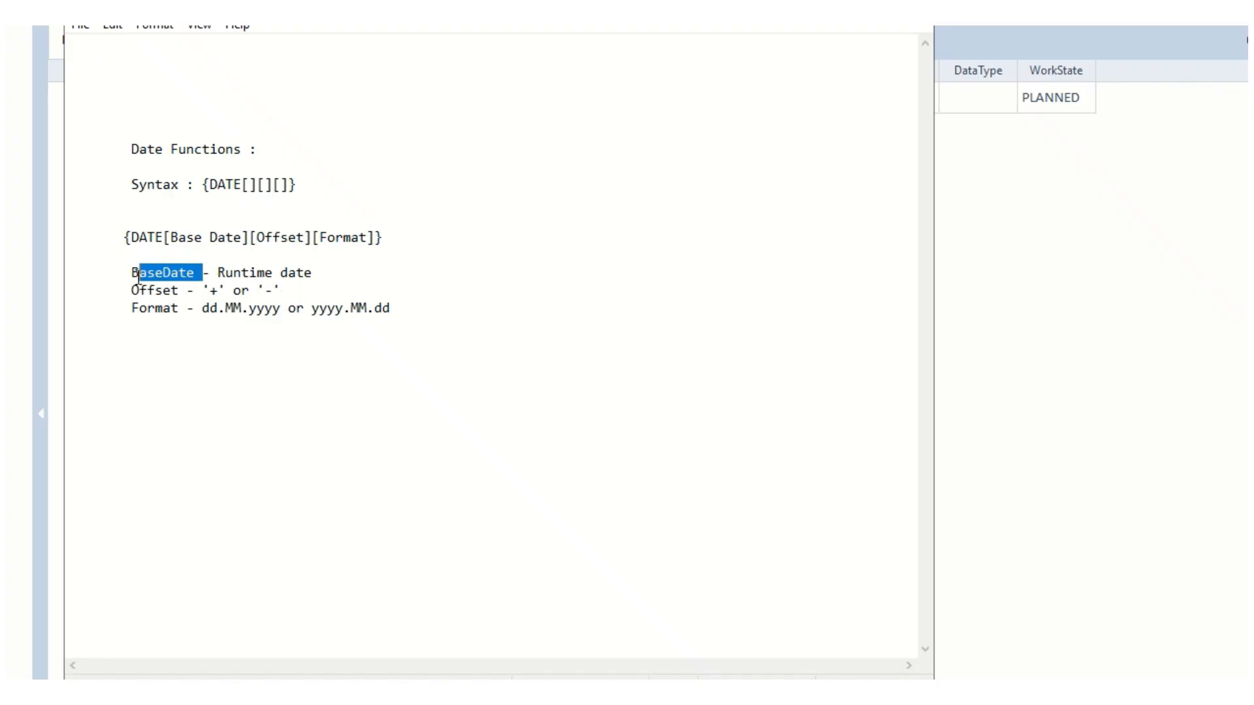
pyautogui.doubleClick(342, 237)
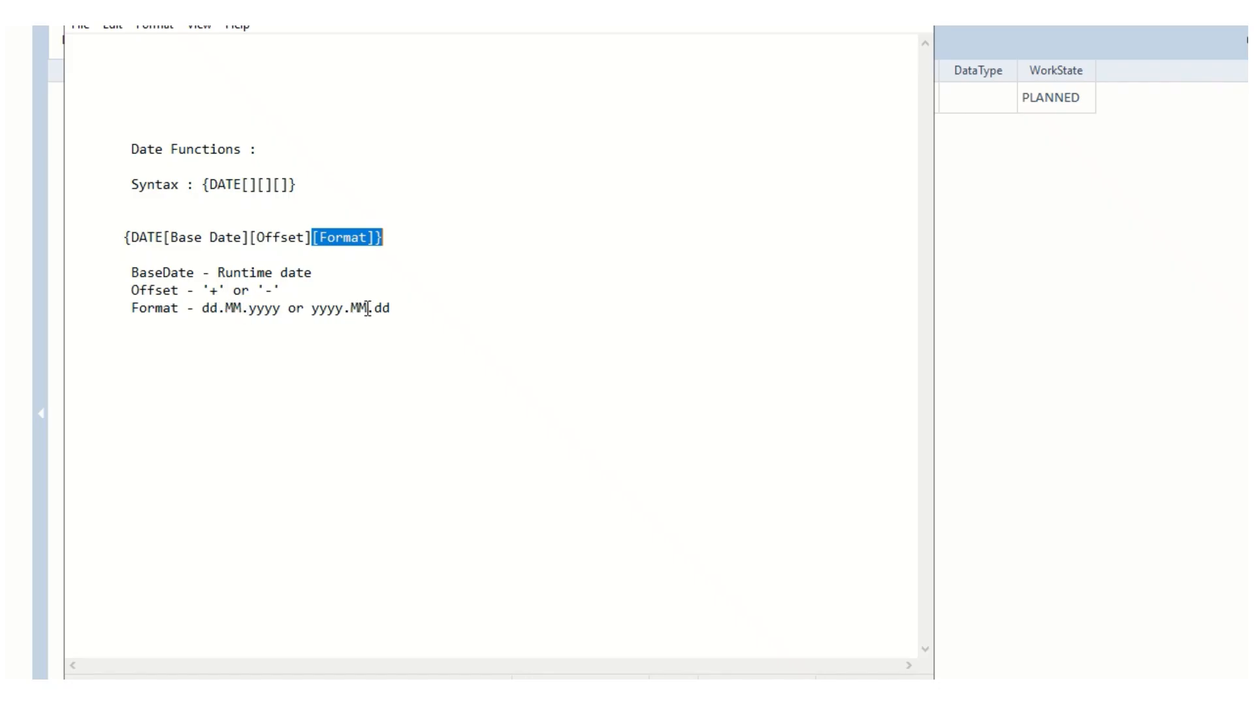
# Step: Change the separators of the second date format example in the notes to slashes, giving yyyy/MM/dd
pyautogui.click(398, 310)
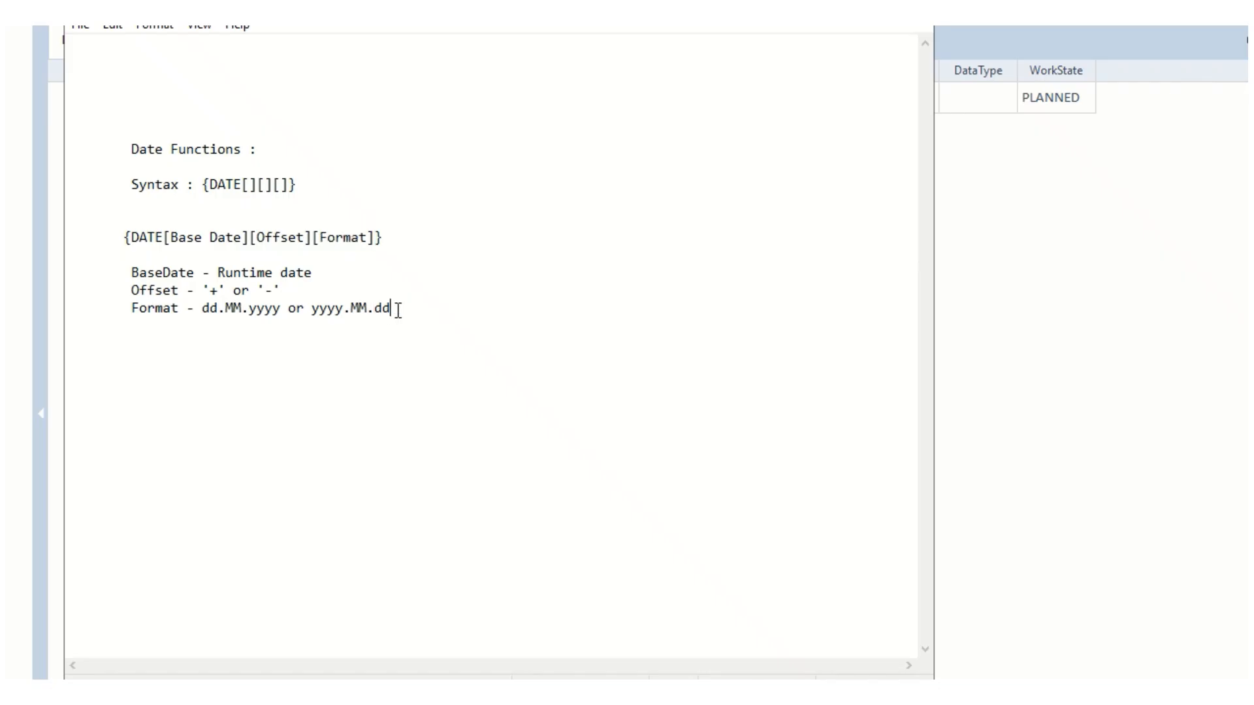
pyautogui.click(347, 309)
pyautogui.press('Delete')
pyautogui.write('/')
pyautogui.press('Right')
pyautogui.press('Right')
pyautogui.press('Right')
pyautogui.press('BackSpace')
pyautogui.write('/')
pyautogui.doubleClick(358, 237)
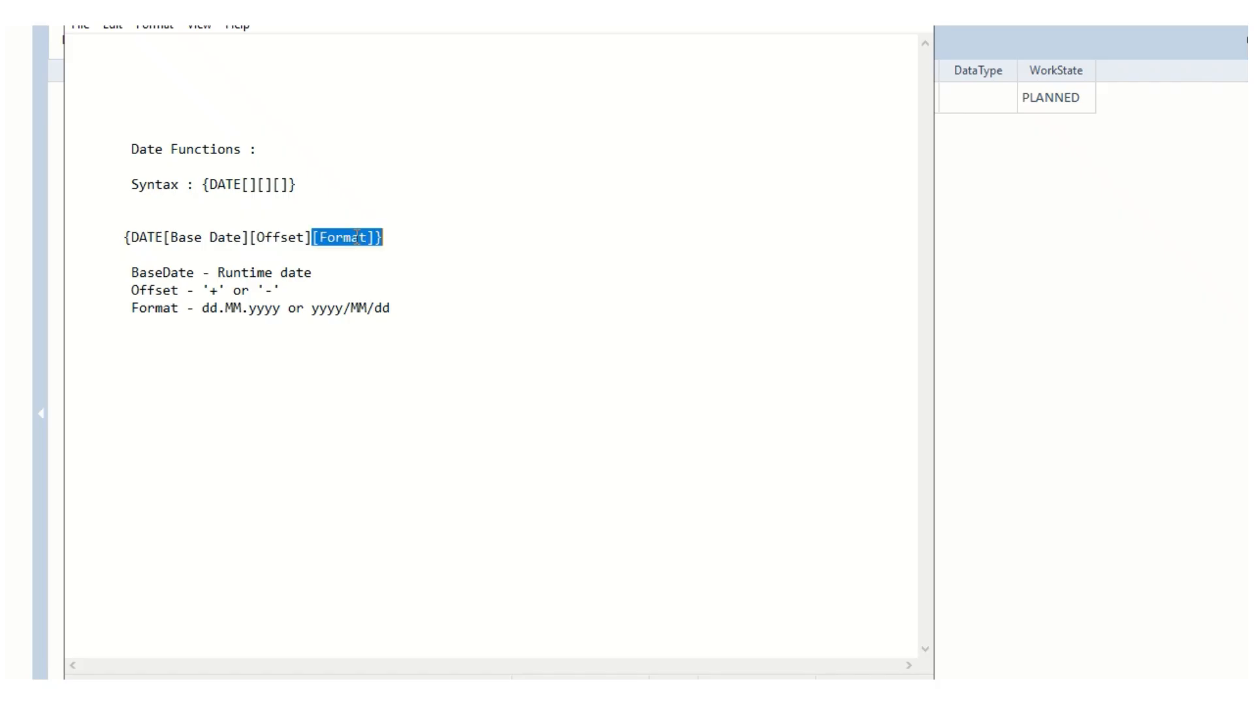
pyautogui.click(400, 346)
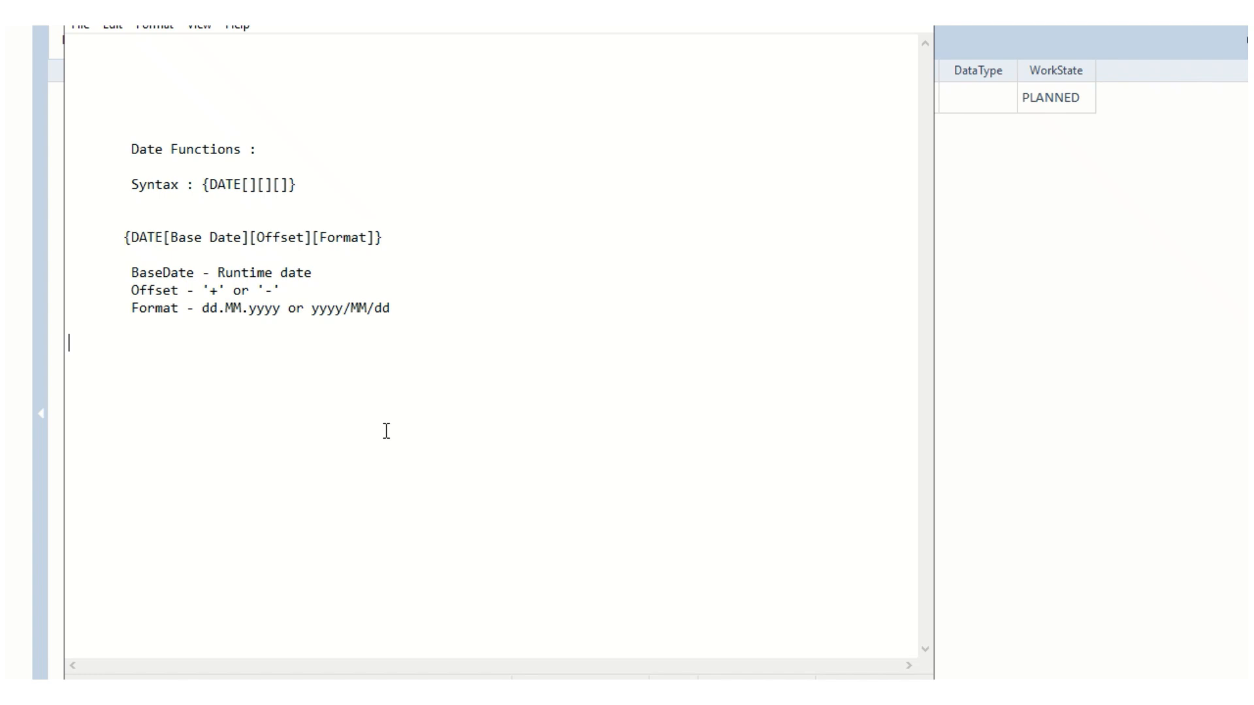
# Step: Switch to Tosca and add a TBox Set Buffer test step to the DynamicDate test case
pyautogui.click(1065, 371)
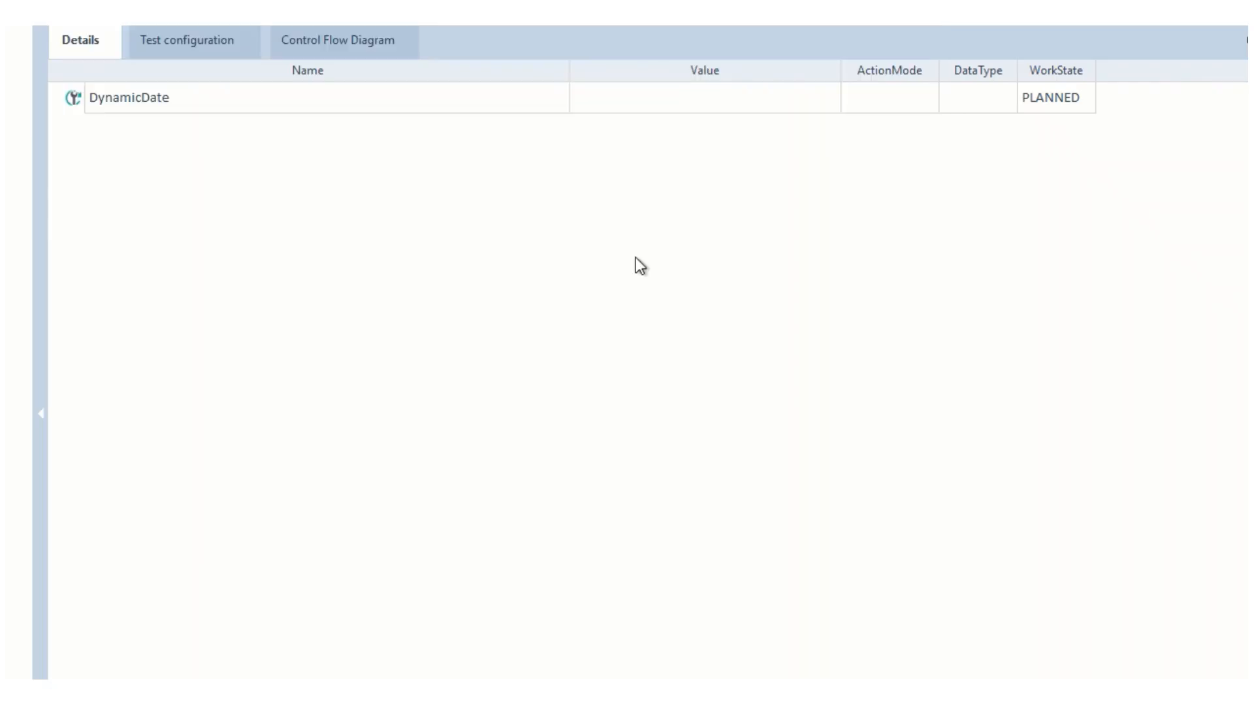
pyautogui.click(80, 100)
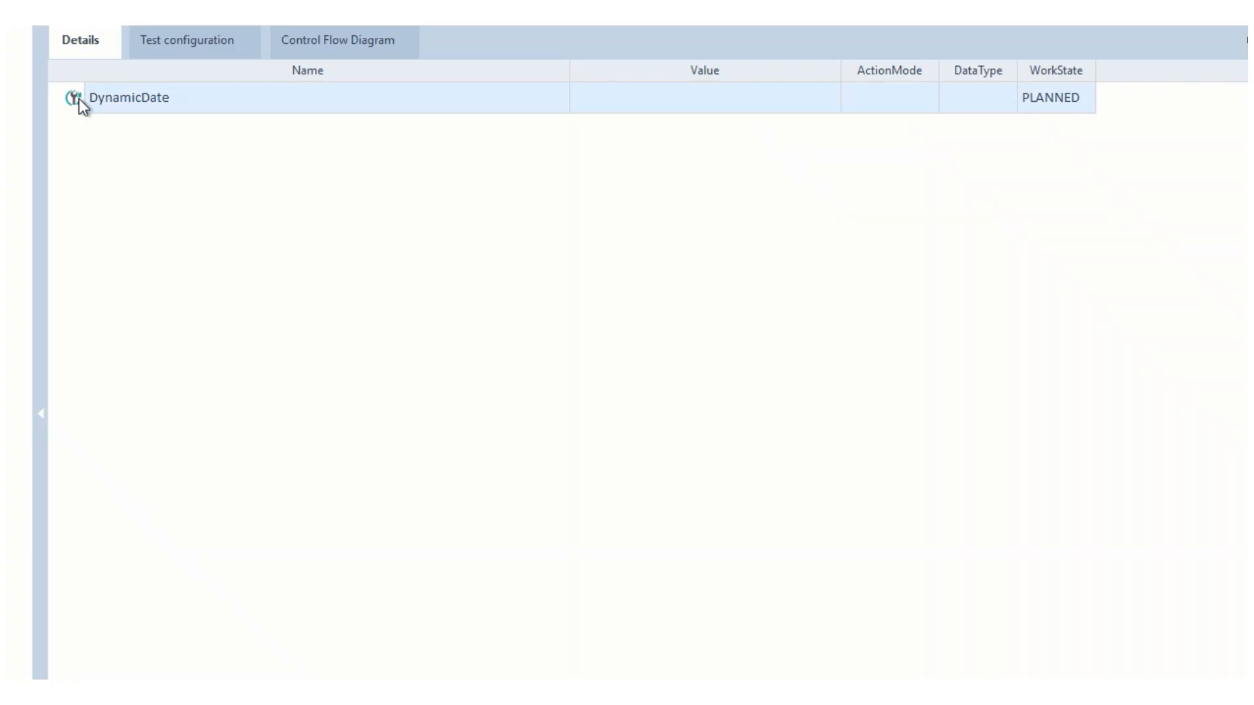
pyautogui.rightClick(80, 99)
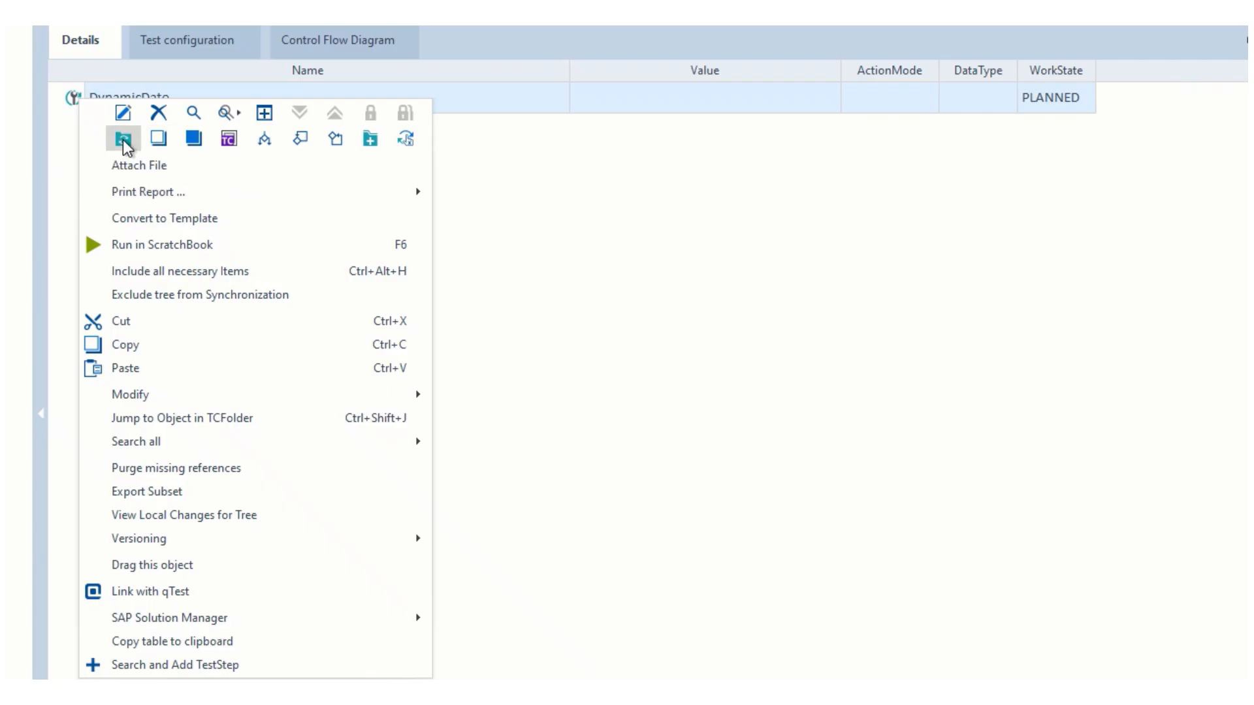
pyautogui.click(667, 345)
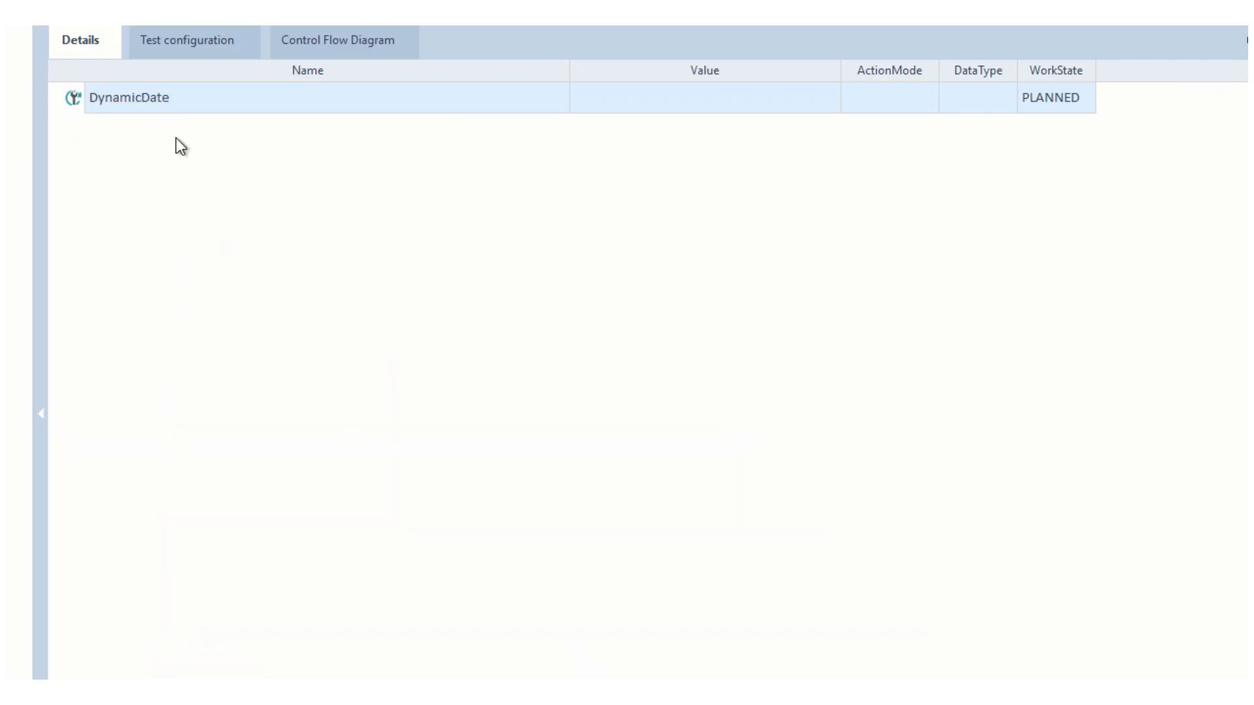
pyautogui.rightClick(76, 93)
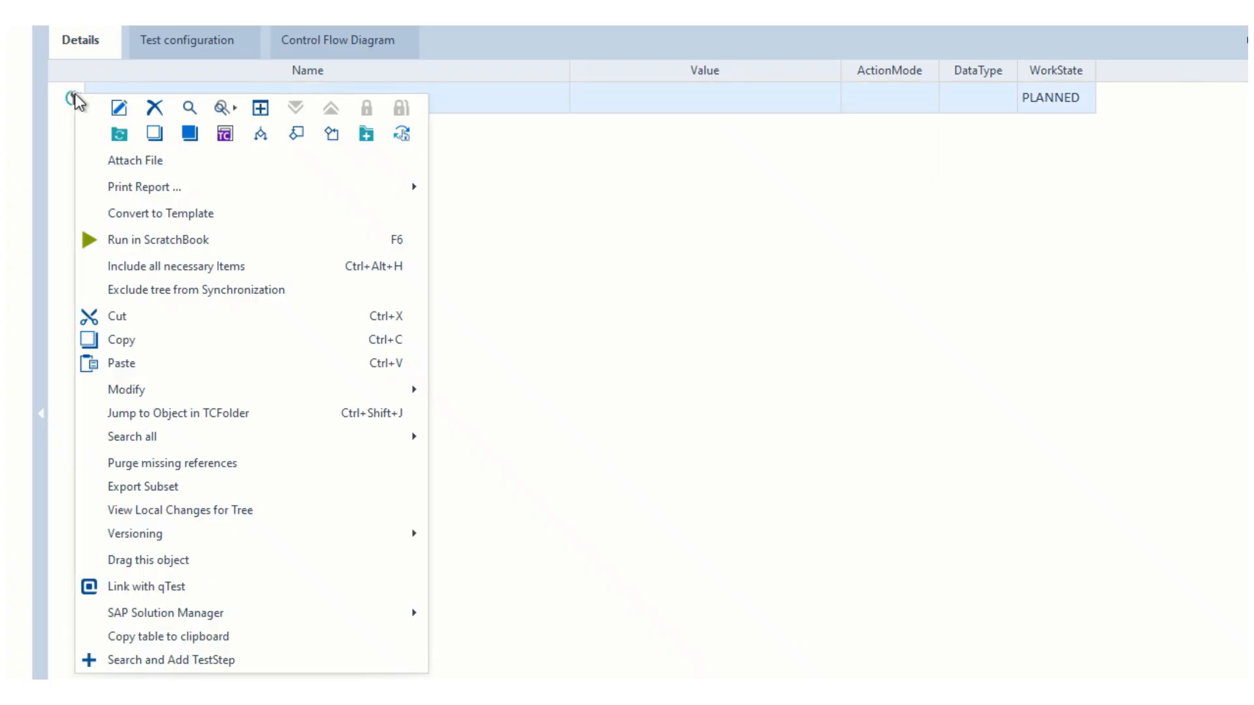
pyautogui.click(172, 662)
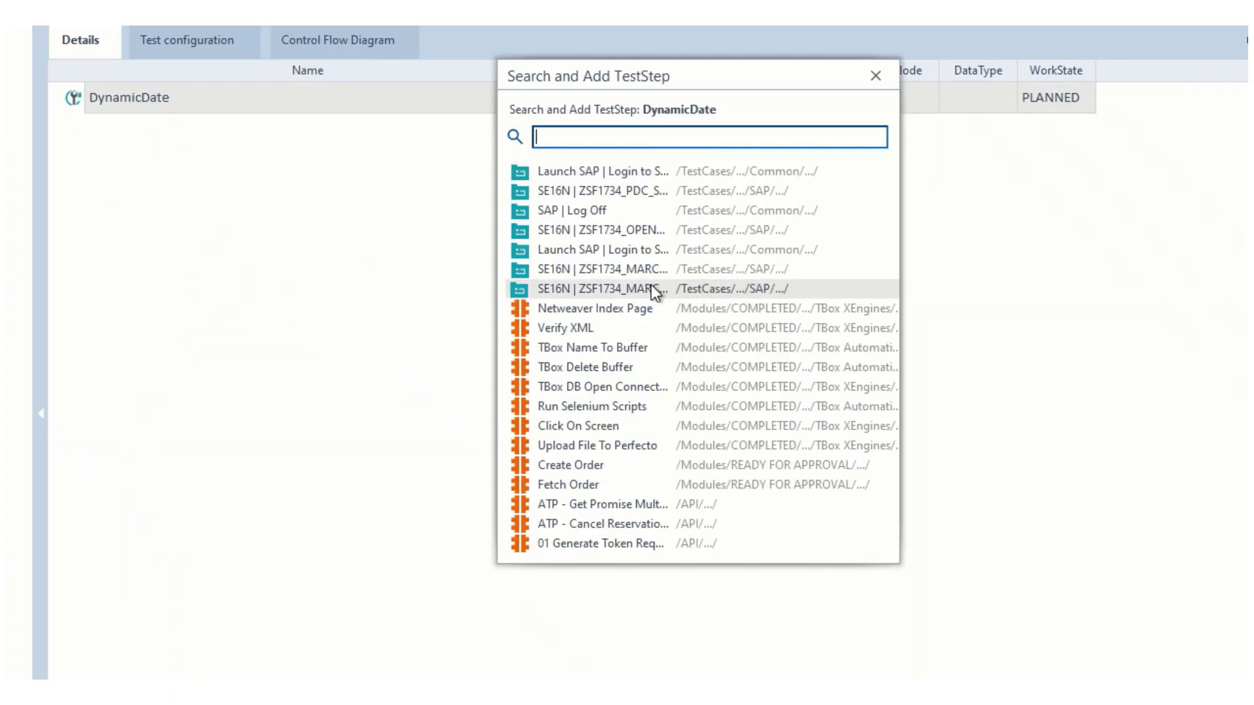
pyautogui.write('tbox buffer')
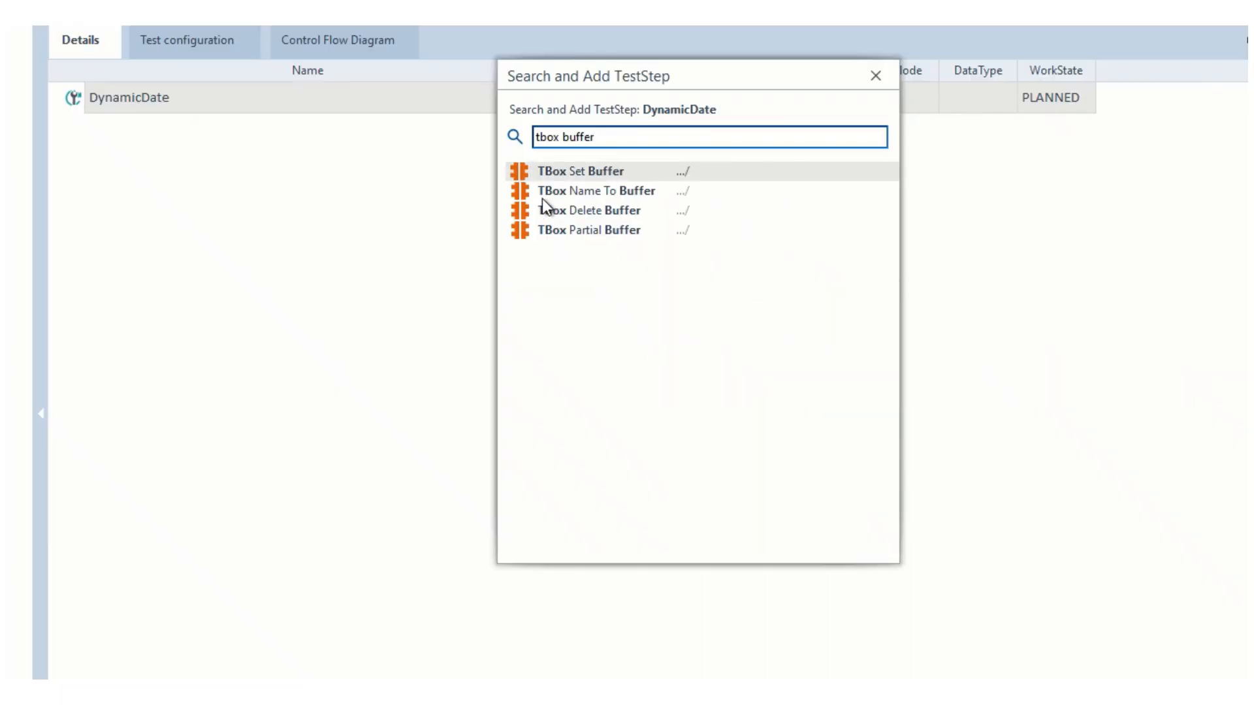
pyautogui.doubleClick(523, 171)
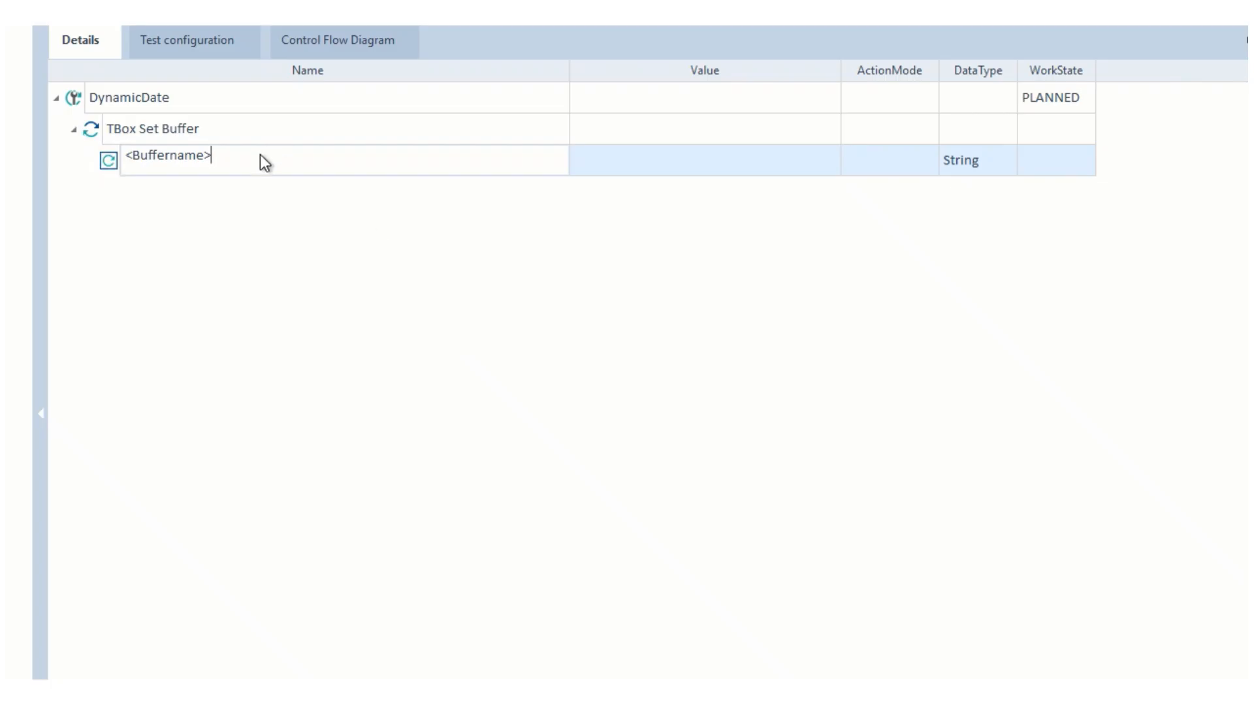
# Step: Name the buffer in the TBox Set Buffer step Timelimiter
pyautogui.moveTo(213, 156); pyautogui.dragTo(125, 161)
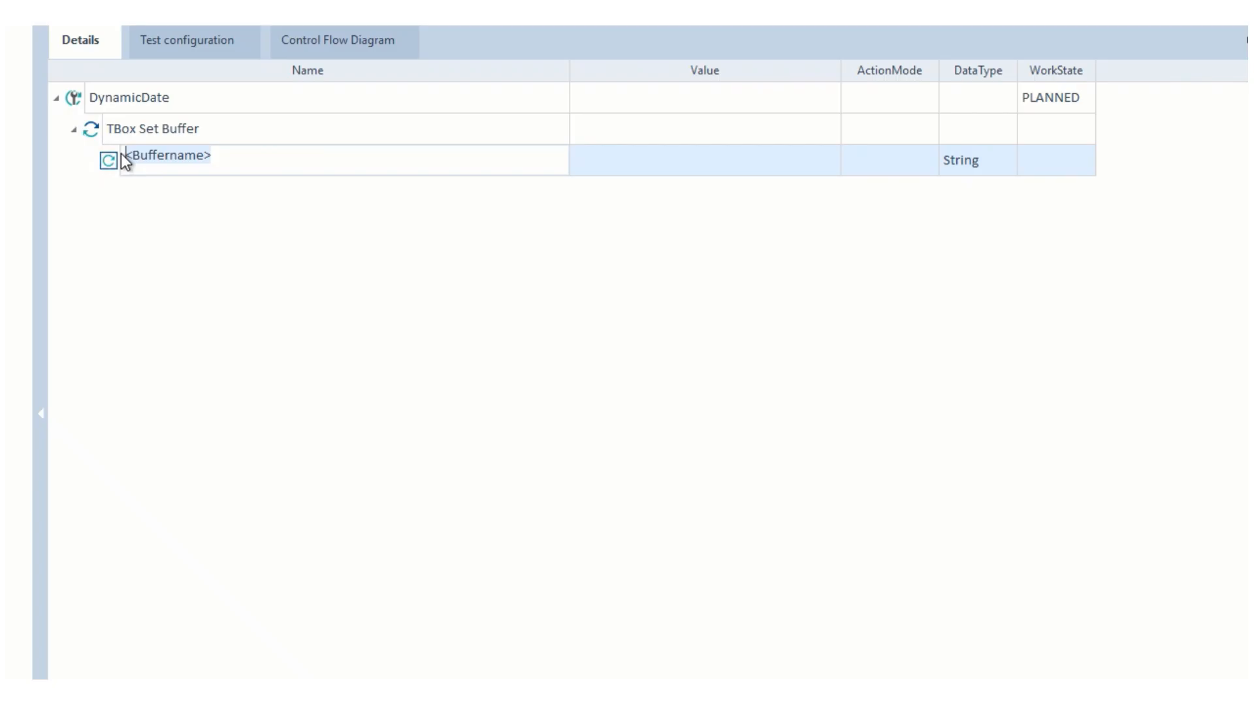
pyautogui.write('Timel')
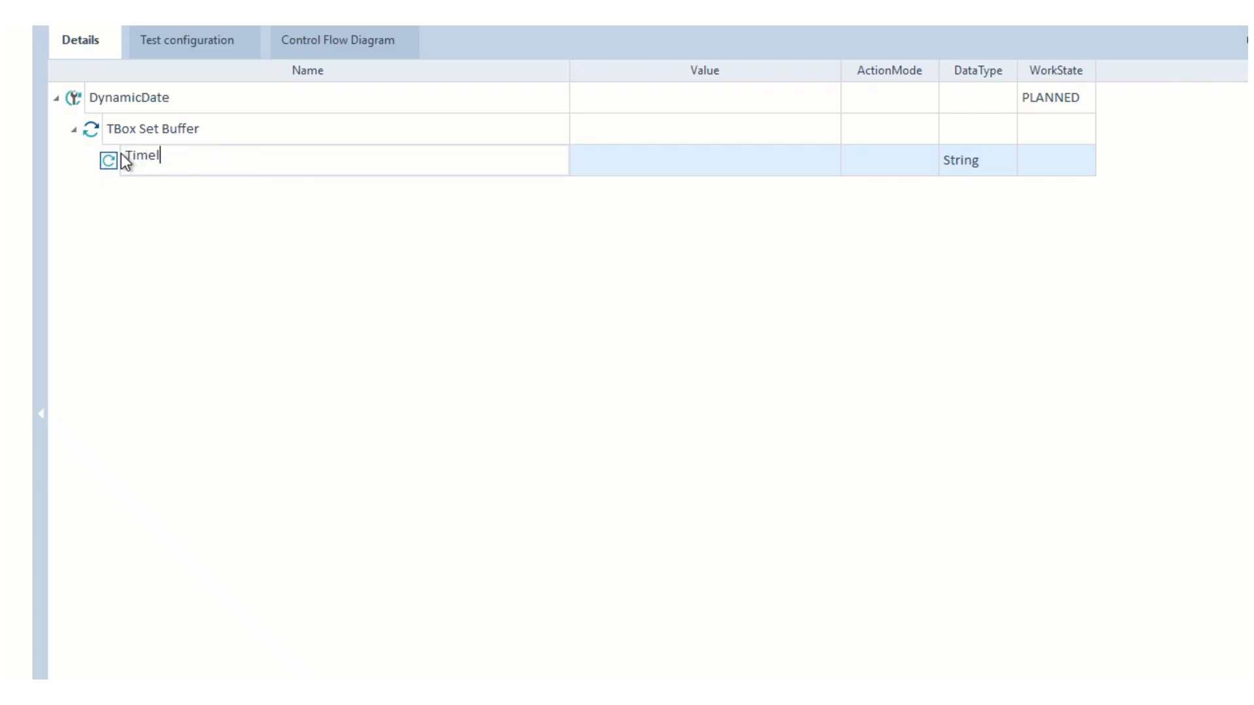
pyautogui.write('imiter')
pyautogui.press('Return')
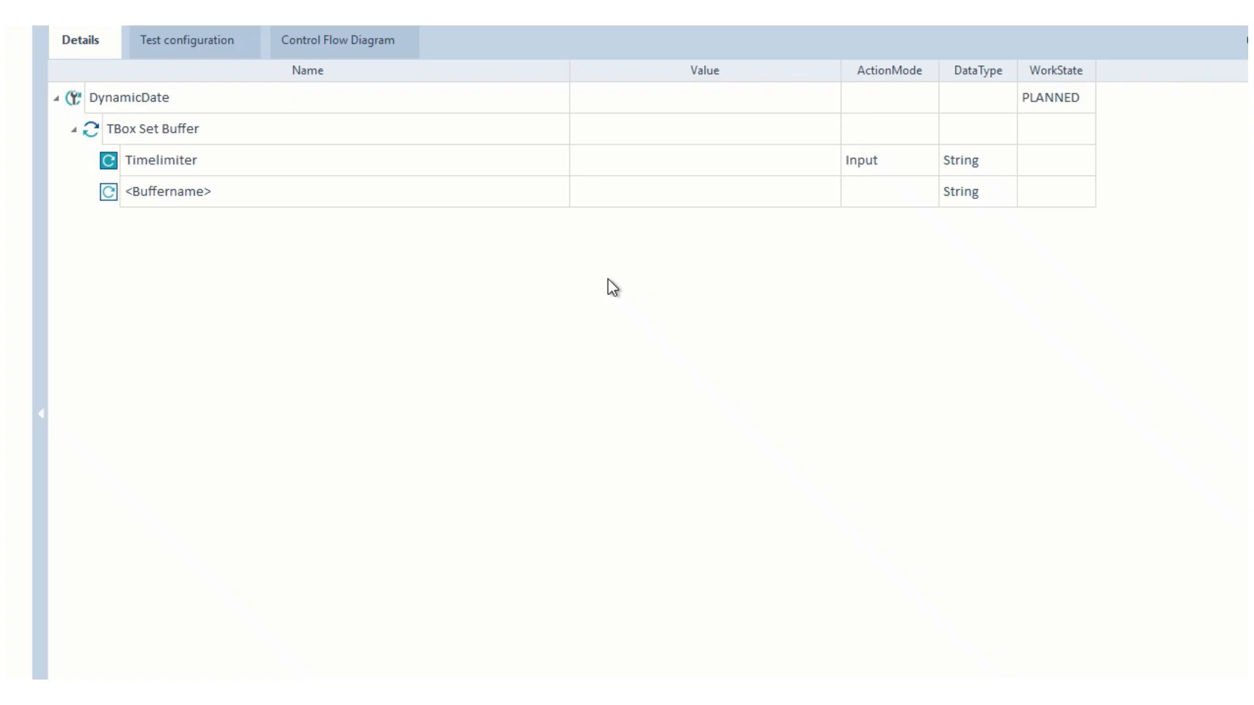
# Step: Set the Timelimiter buffer's value to the expression {DATE[][+180s][dd]}
pyautogui.click(671, 159)
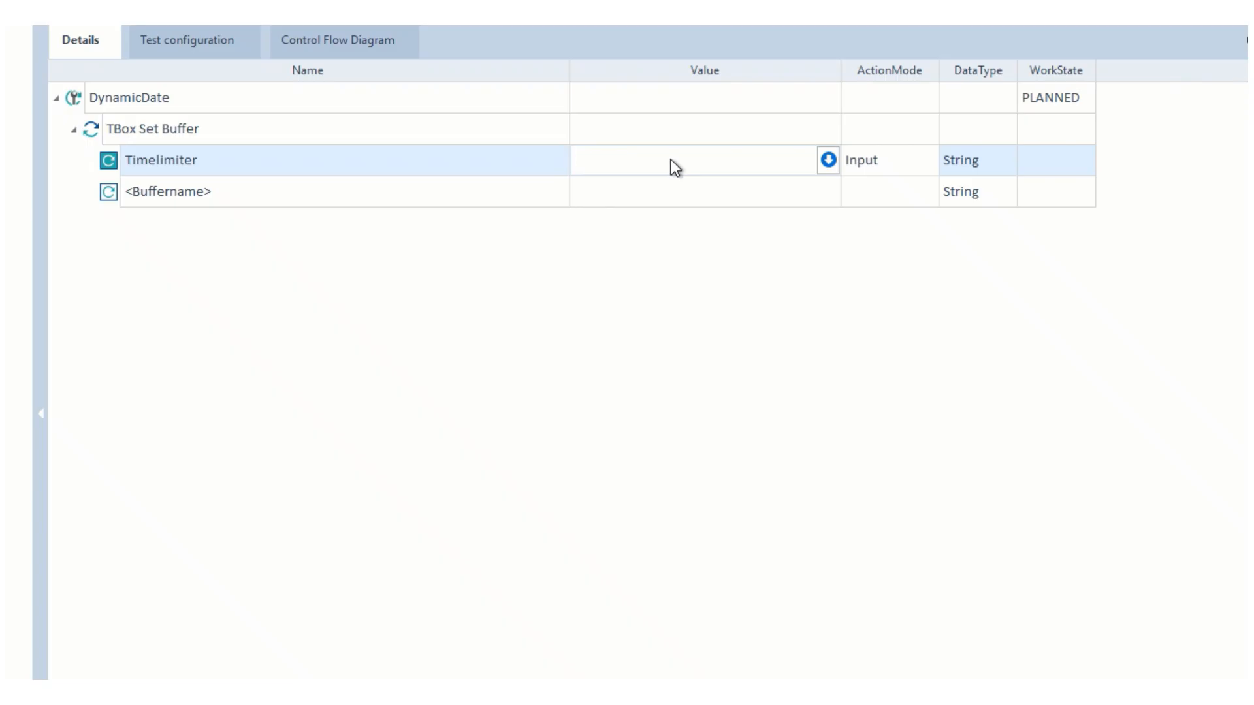
pyautogui.write('{')
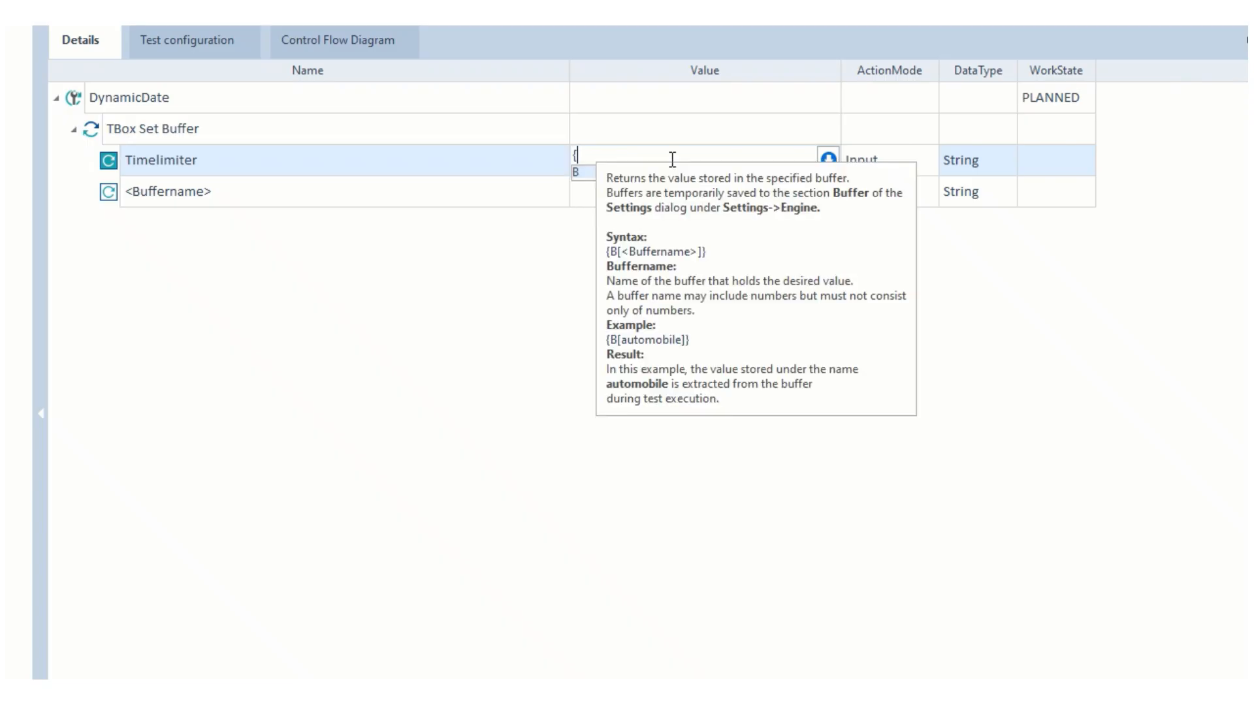
pyautogui.write('DATE')
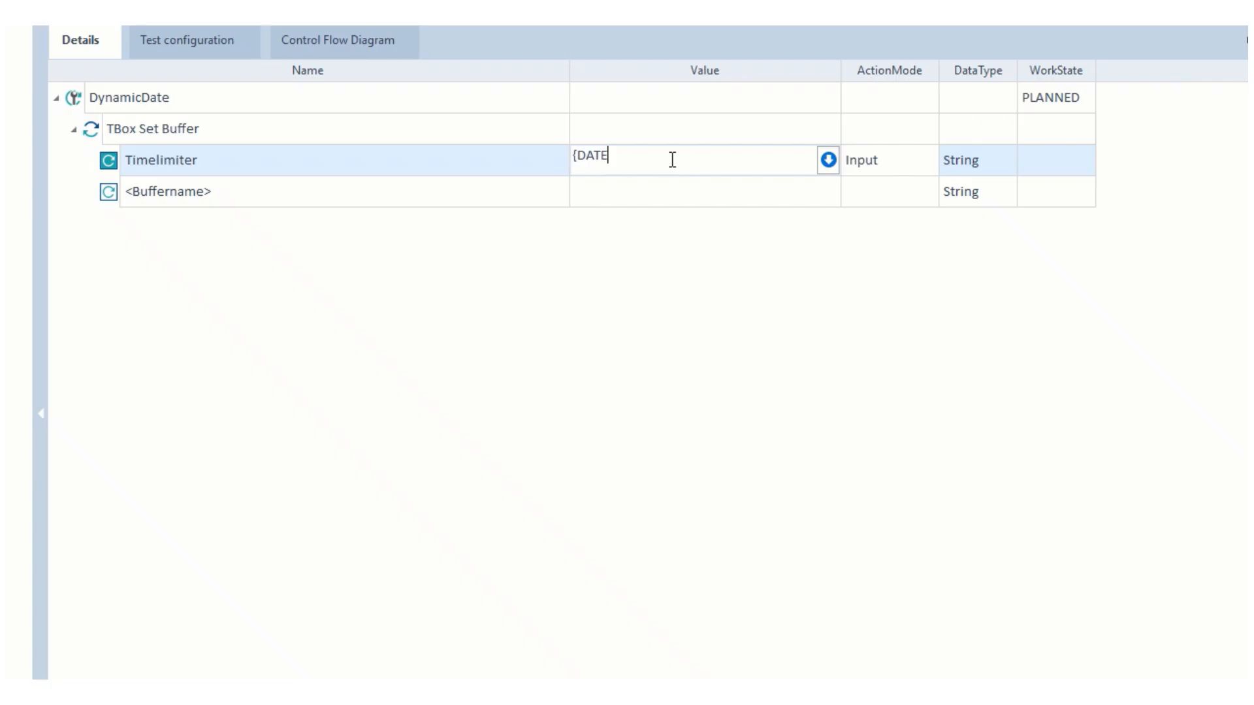
pyautogui.write('[][][]}')
pyautogui.click(622, 157)
pyautogui.write('H')
pyautogui.write('180')
pyautogui.write('s')
pyautogui.press('Right')
pyautogui.press('Right')
pyautogui.write('dd')
pyautogui.press('Return')
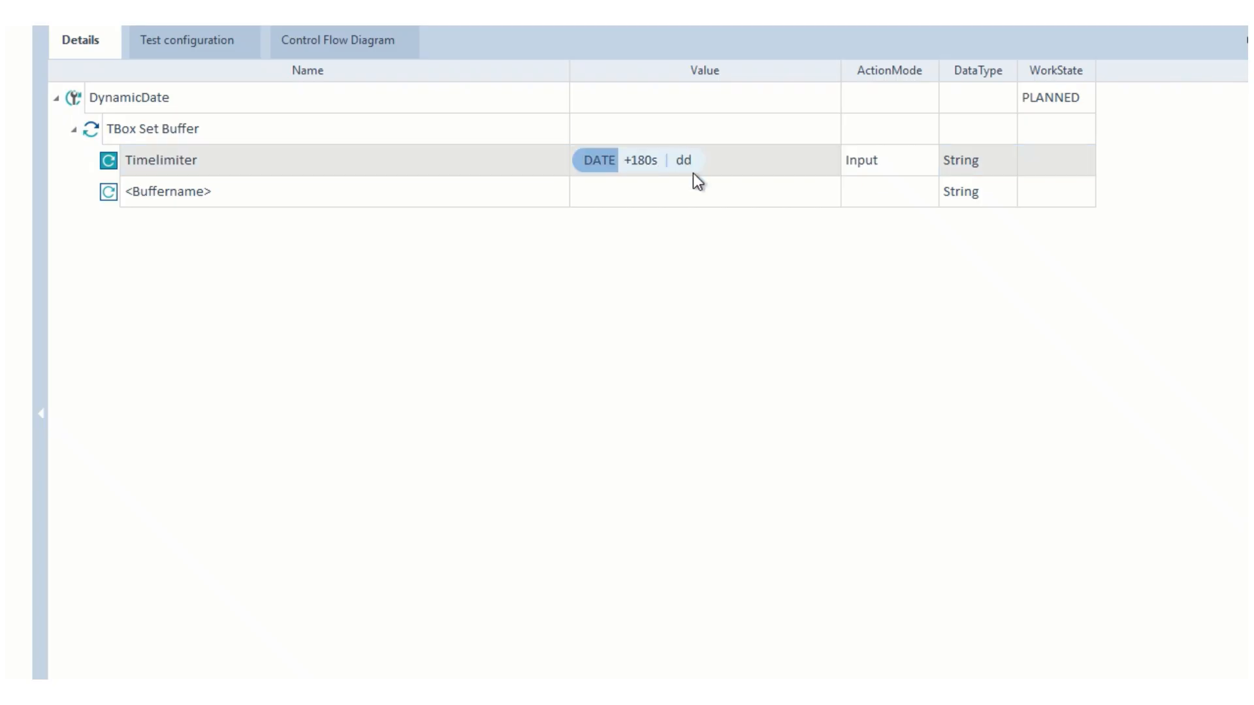
# Step: Replace the format in the Timelimiter DATE expression with yyyyMMddHHmmss
pyautogui.click(690, 157)
pyautogui.click(690, 157)
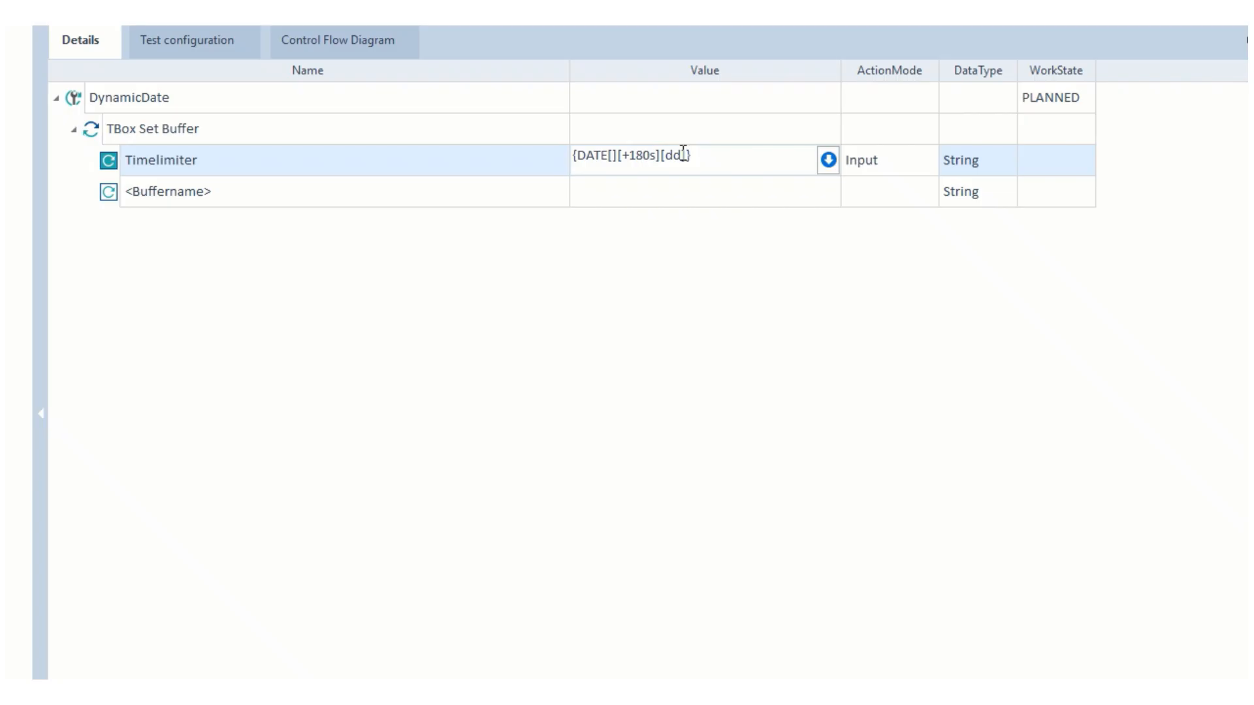
pyautogui.click(684, 154)
pyautogui.press('BackSpace')
pyautogui.press('BackSpace')
pyautogui.write('yyyyMMddHHmmss')
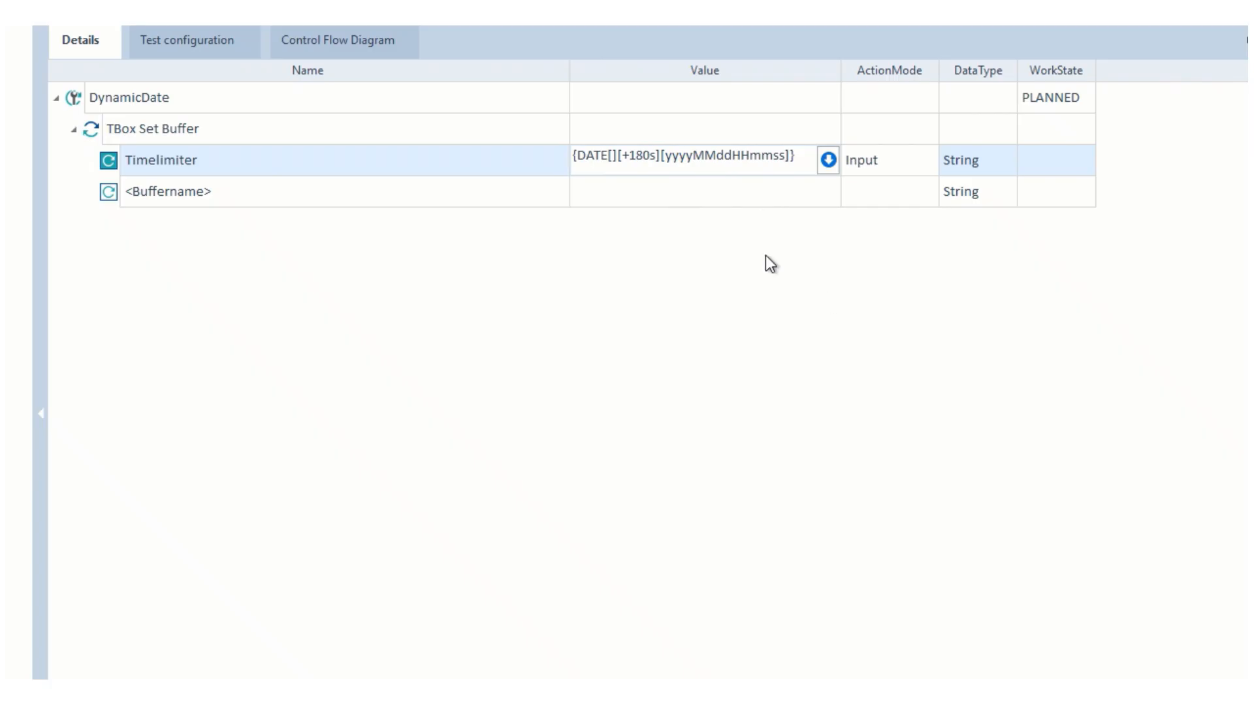
pyautogui.press('Return')
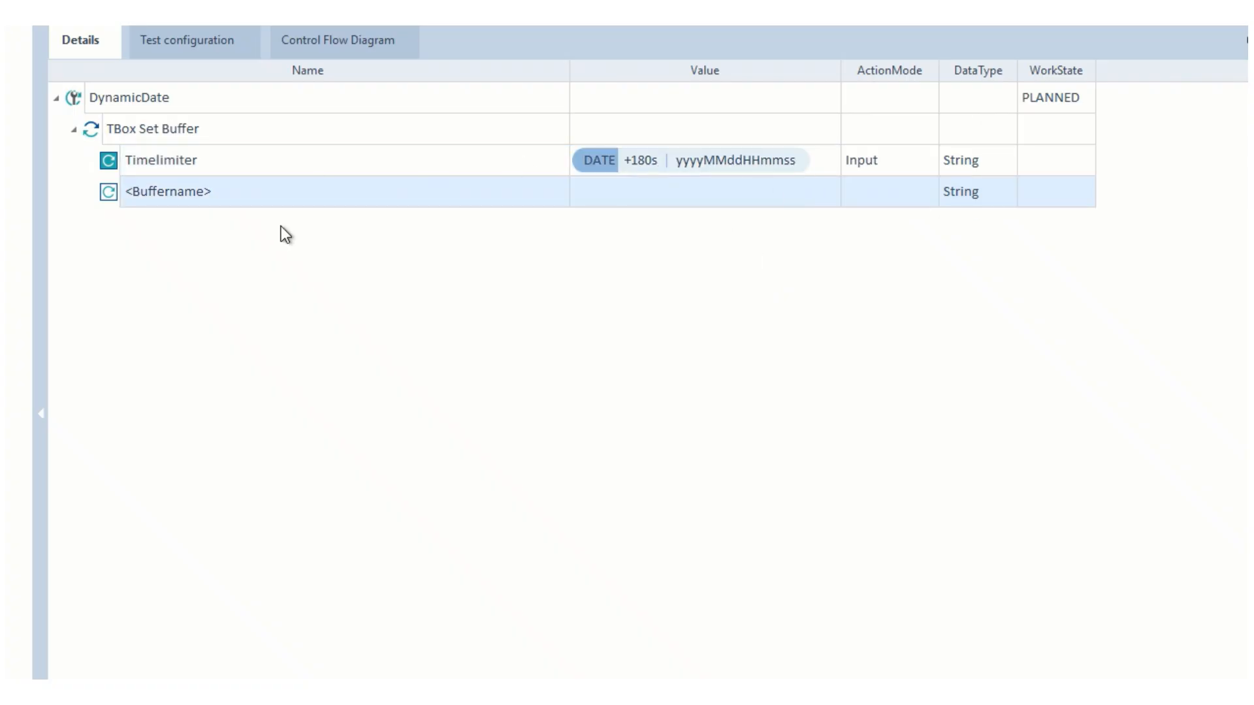
# Step: Translate the Timelimiter value to check the date it resolves to, and close the result
pyautogui.rightClick(109, 159)
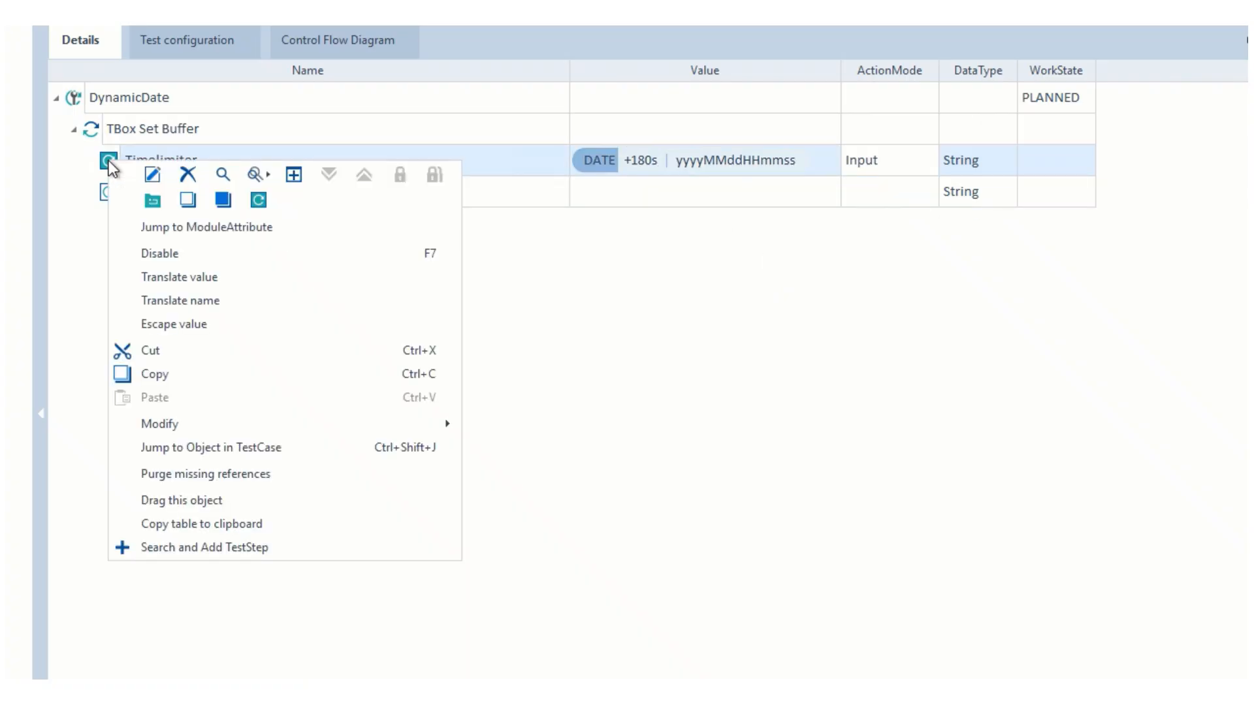
pyautogui.click(186, 282)
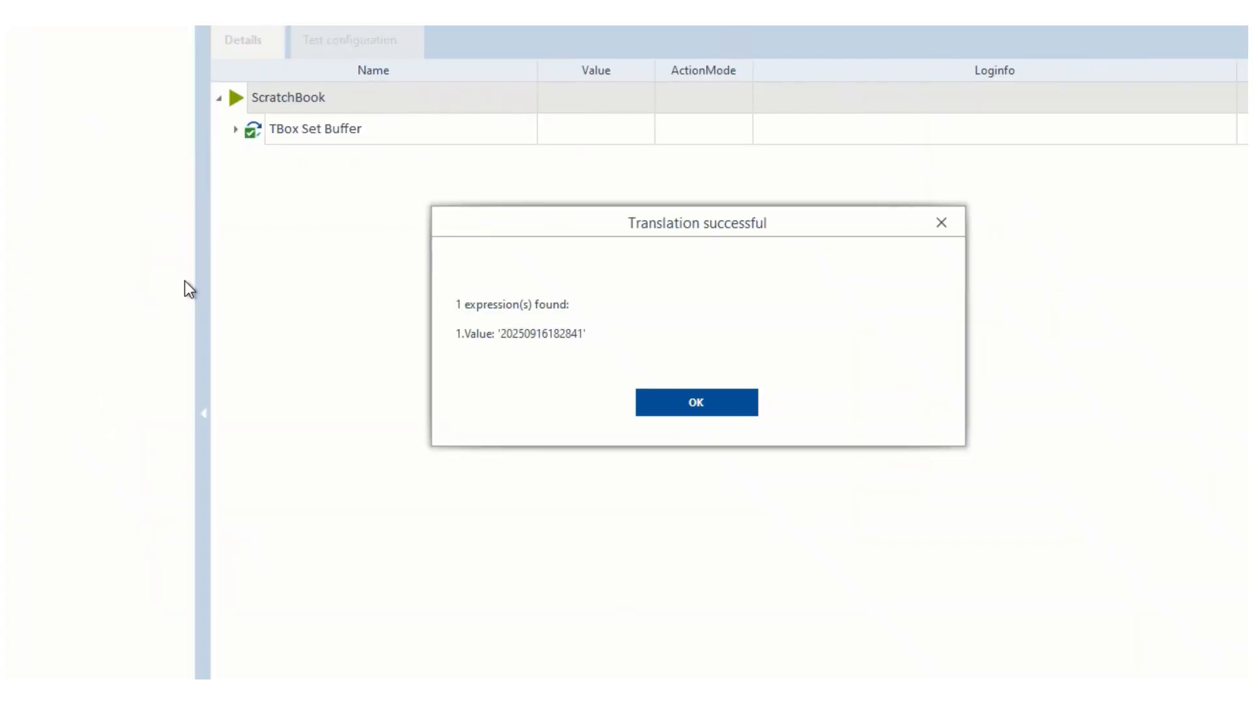
pyautogui.click(579, 334)
pyautogui.moveTo(552, 335); pyautogui.dragTo(485, 334)
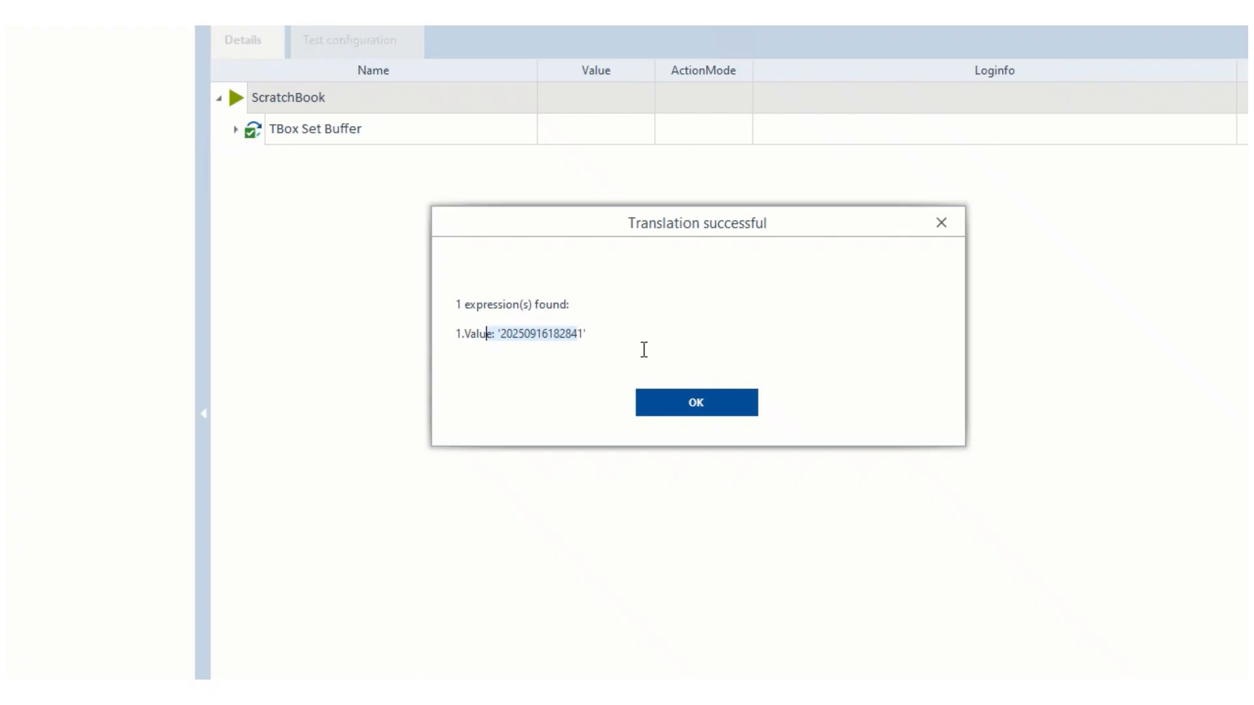
pyautogui.click(696, 402)
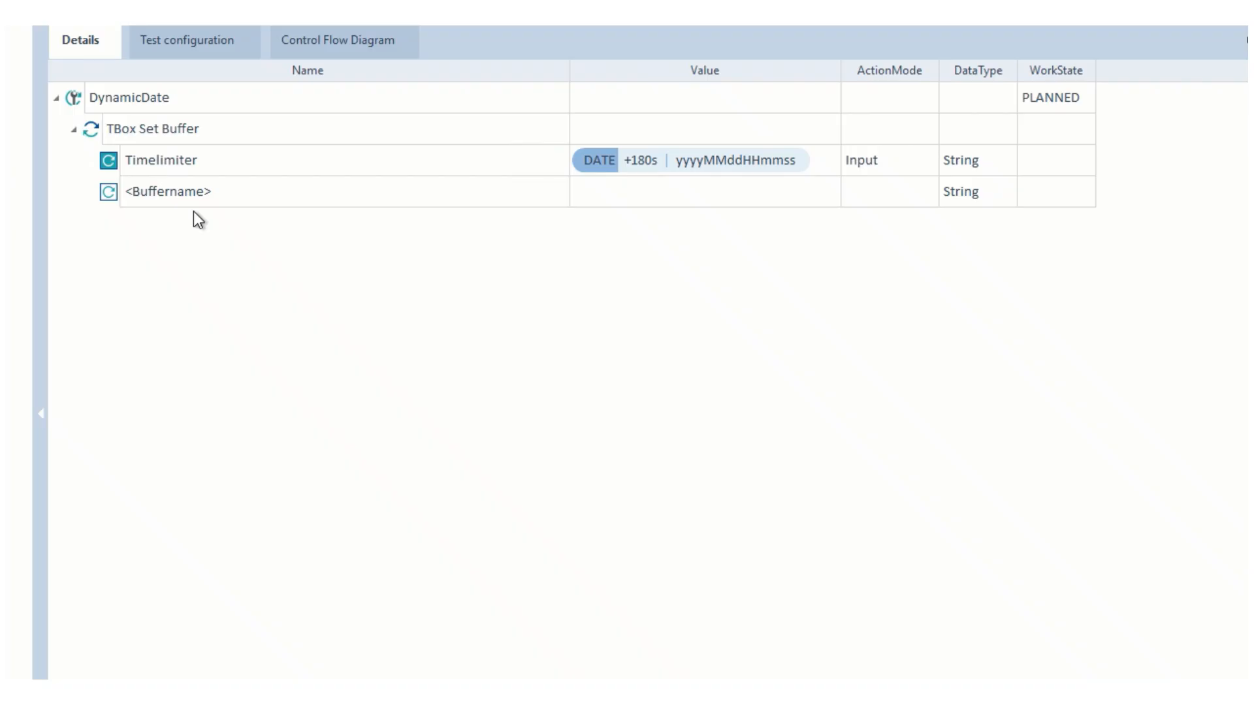
# Step: Add a TBox Evaluation Tool test step to the DynamicDate test case
pyautogui.rightClick(80, 95)
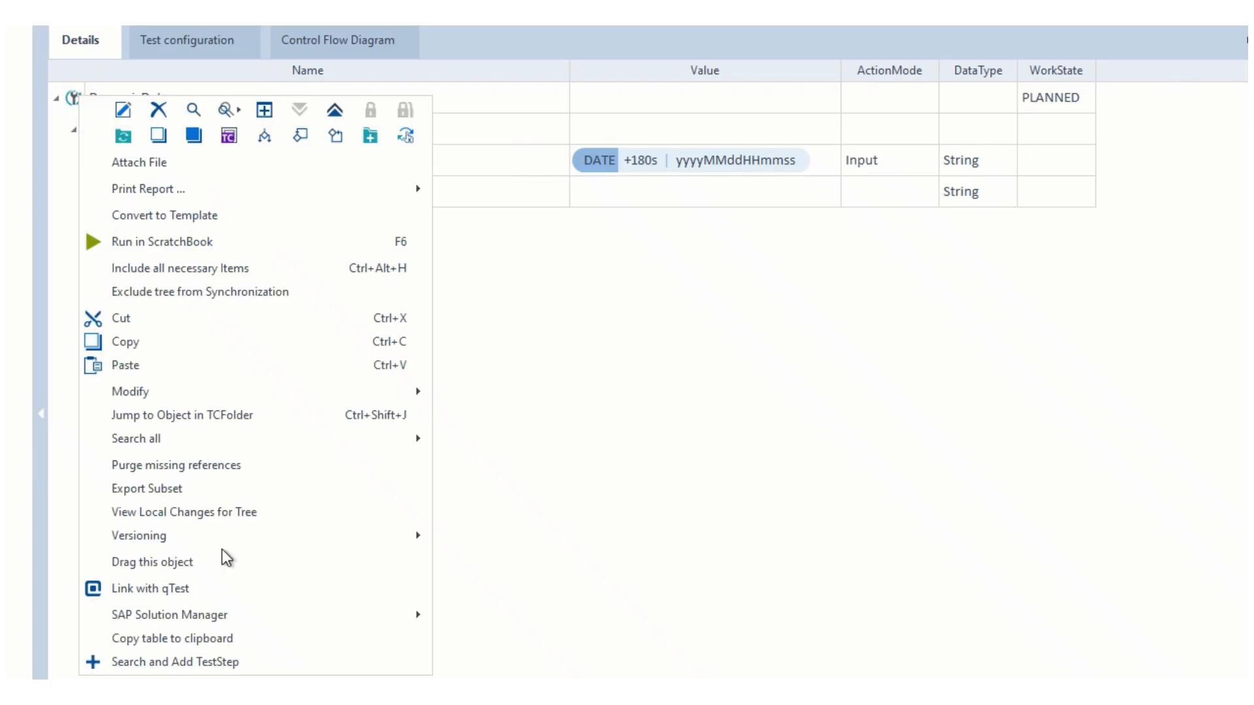
pyautogui.click(172, 663)
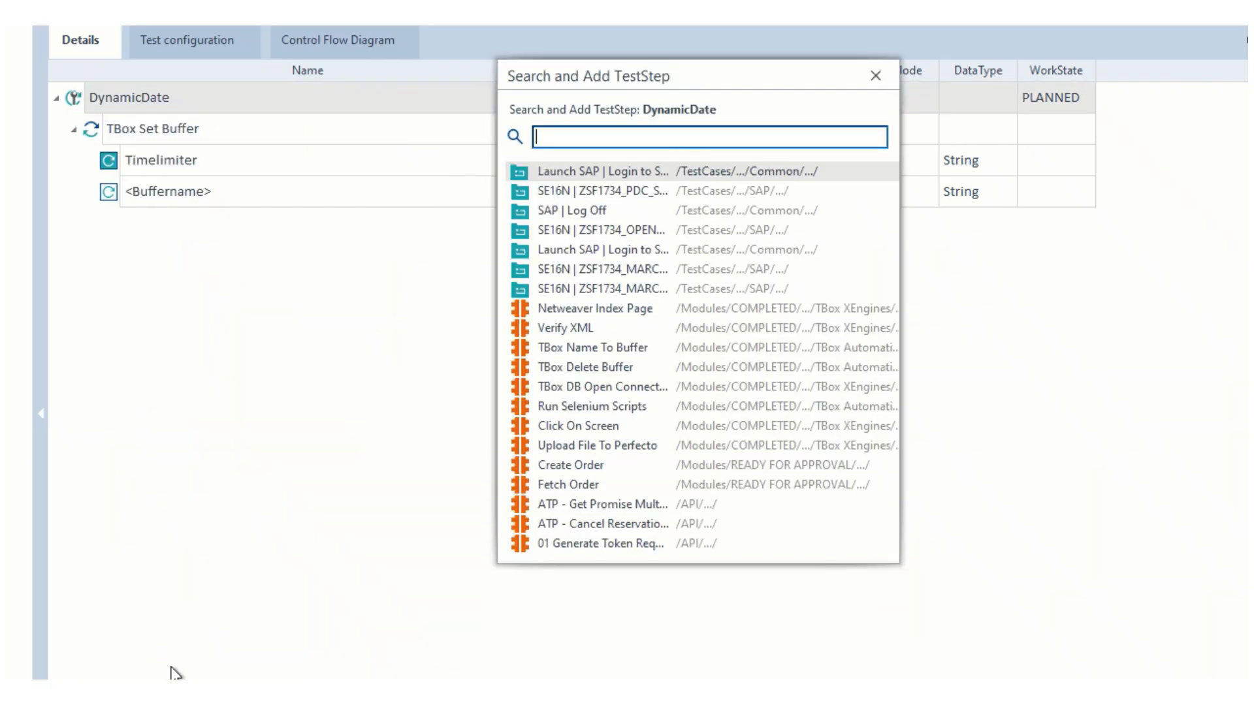
pyautogui.write('tbo')
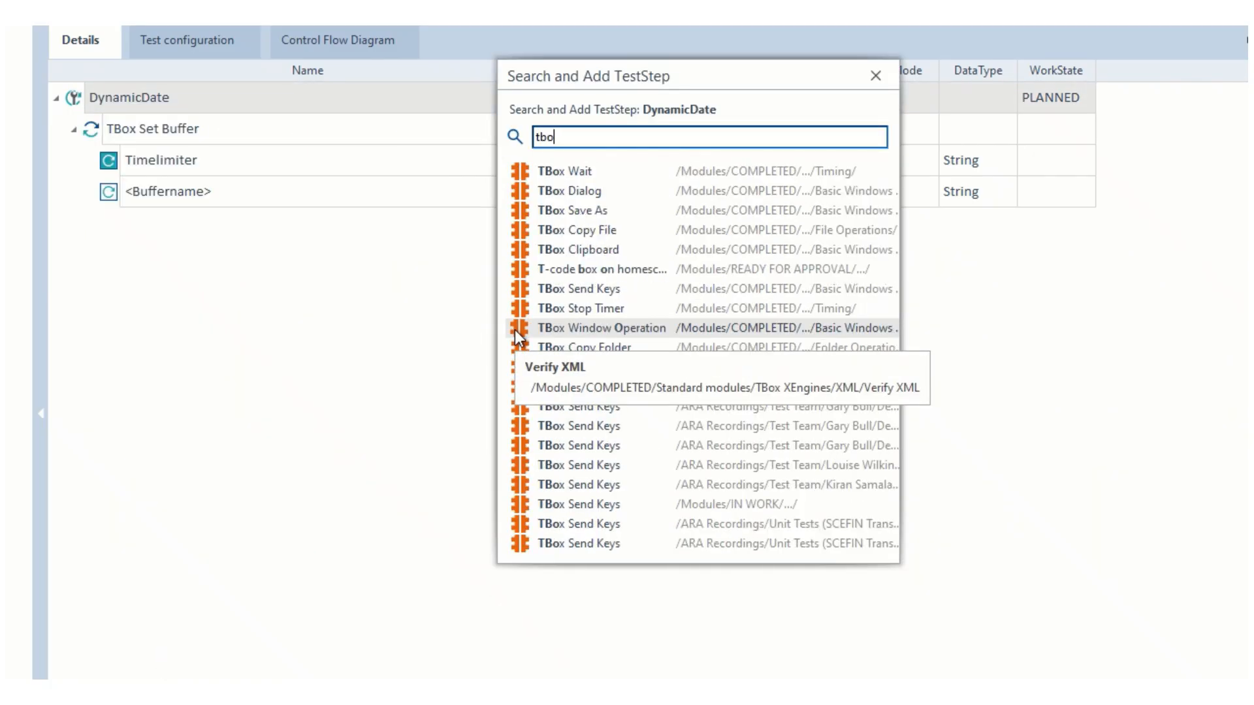
pyautogui.write('x ev')
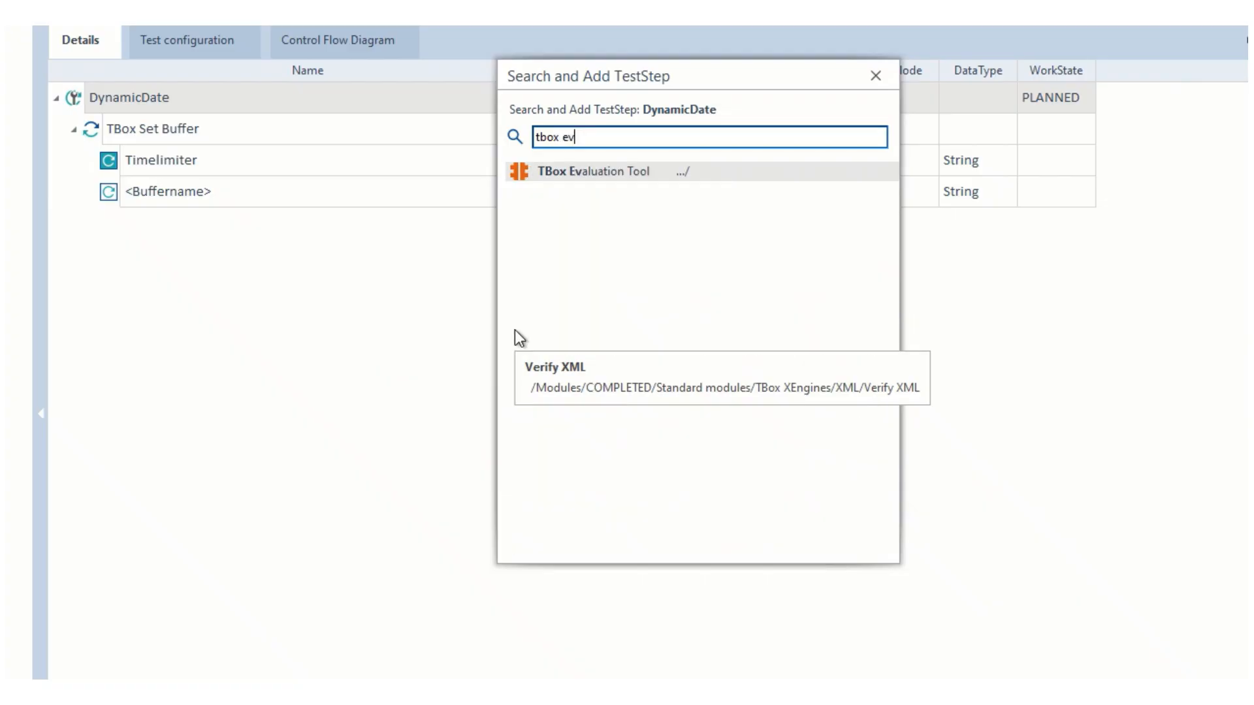
pyautogui.click(605, 171)
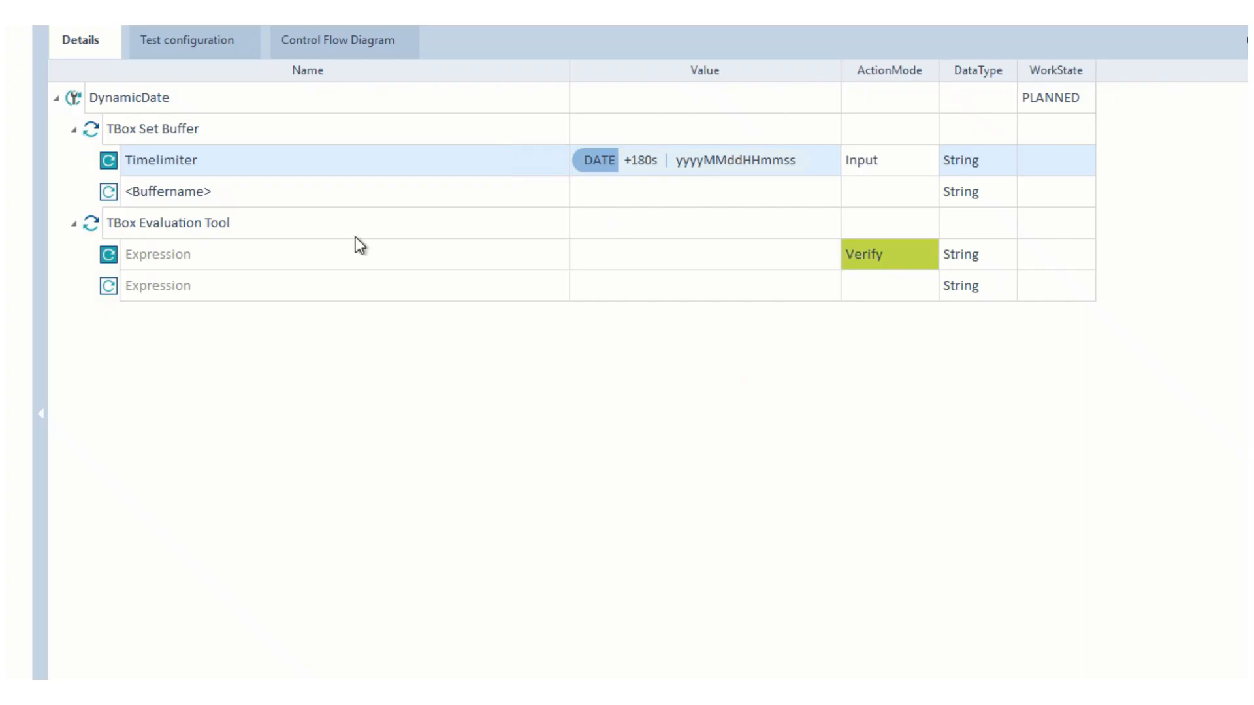
# Step: Set the value of the first TBox Evaluation Tool expression to {DATE[][][yyyyMMddHHmmss]}
pyautogui.moveTo(335, 237)
pyautogui.moveTo(345, 184)
pyautogui.click(597, 249)
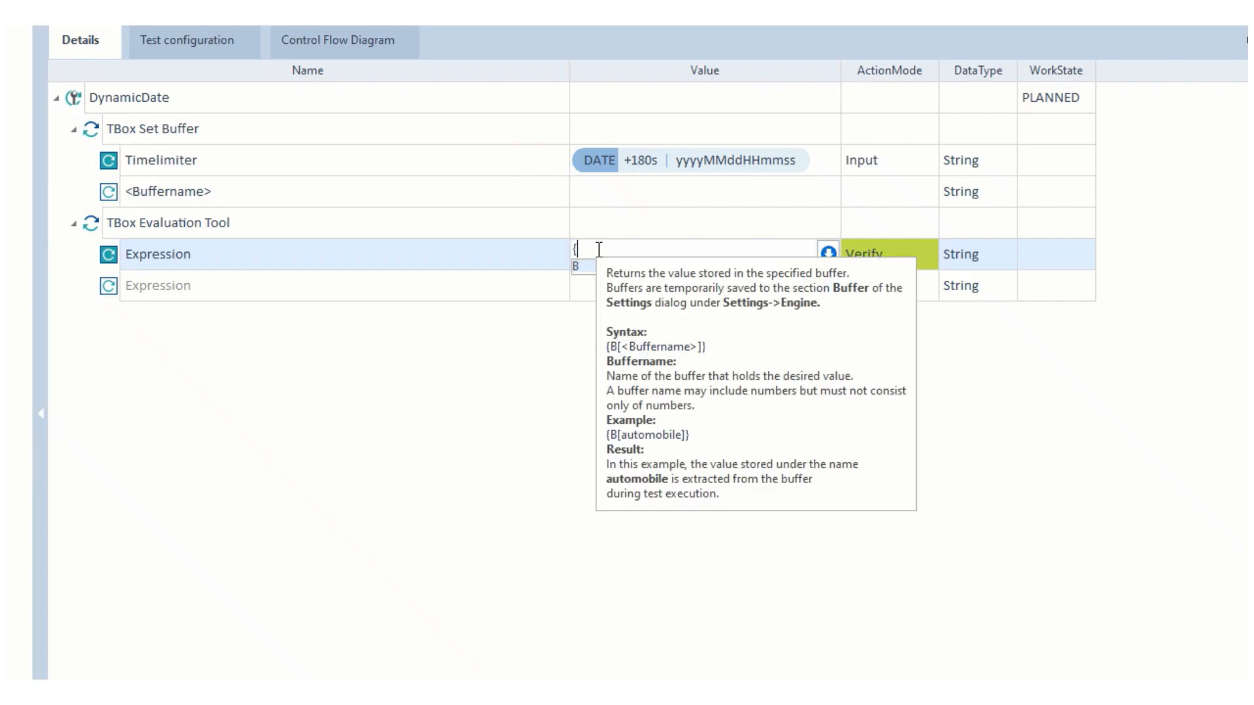
pyautogui.write('{DATE')
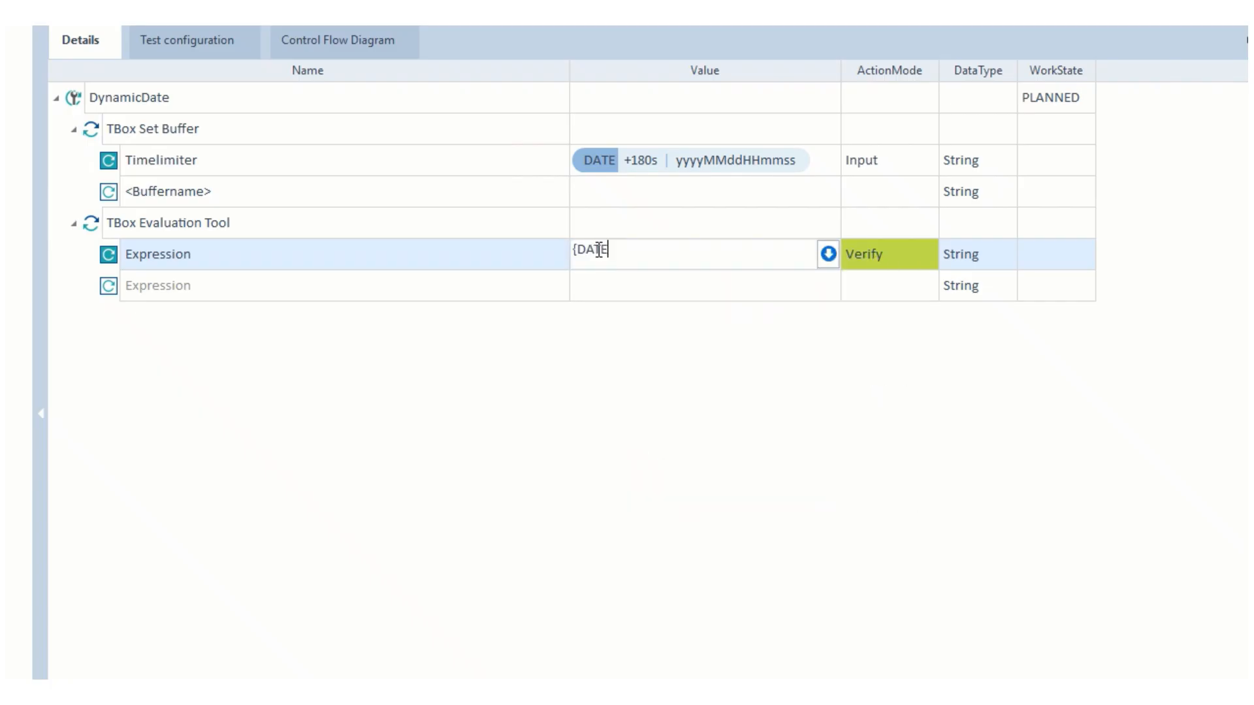
pyautogui.write('[][][]}')
pyautogui.click(623, 251)
pyautogui.click(632, 247)
pyautogui.write('yyyyMMddHHmmss')
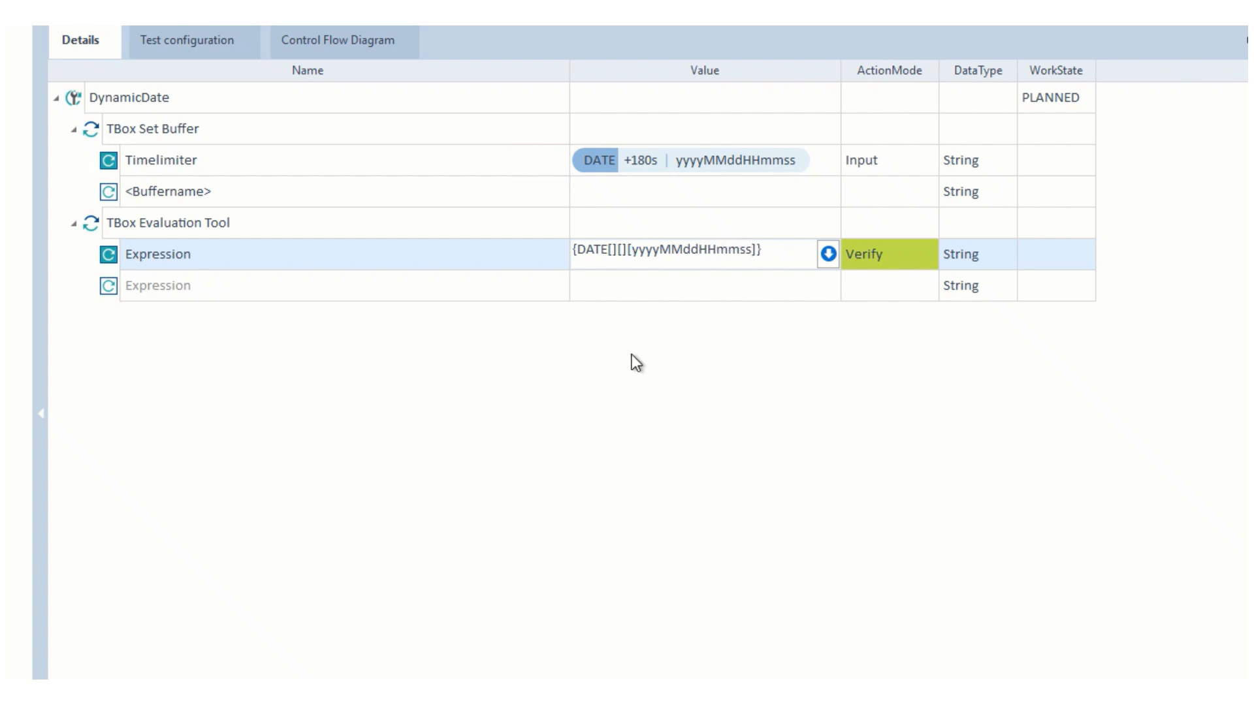
pyautogui.press('Home')
pyautogui.moveTo(166, 167); pyautogui.dragTo(142, 170)
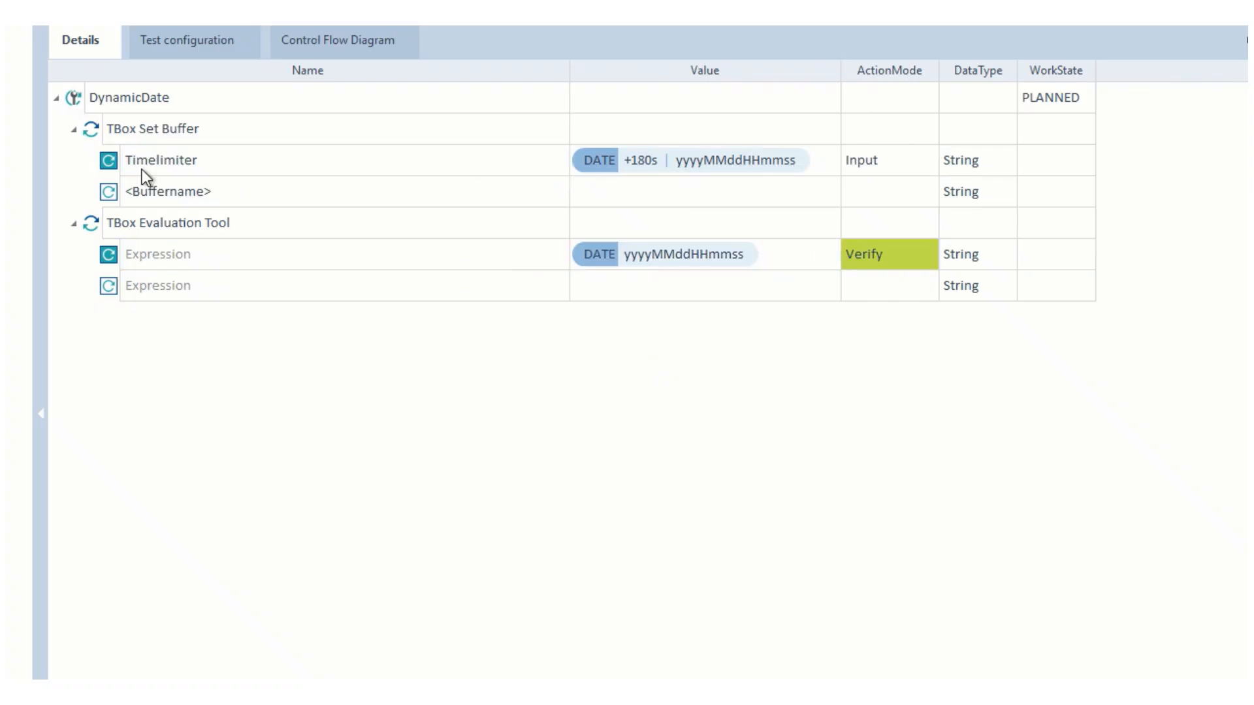
# Step: Insert {B[Timelimiter]} > before the DATE expression in the evaluation value, and widen the Value column to fit it
pyautogui.click(571, 249)
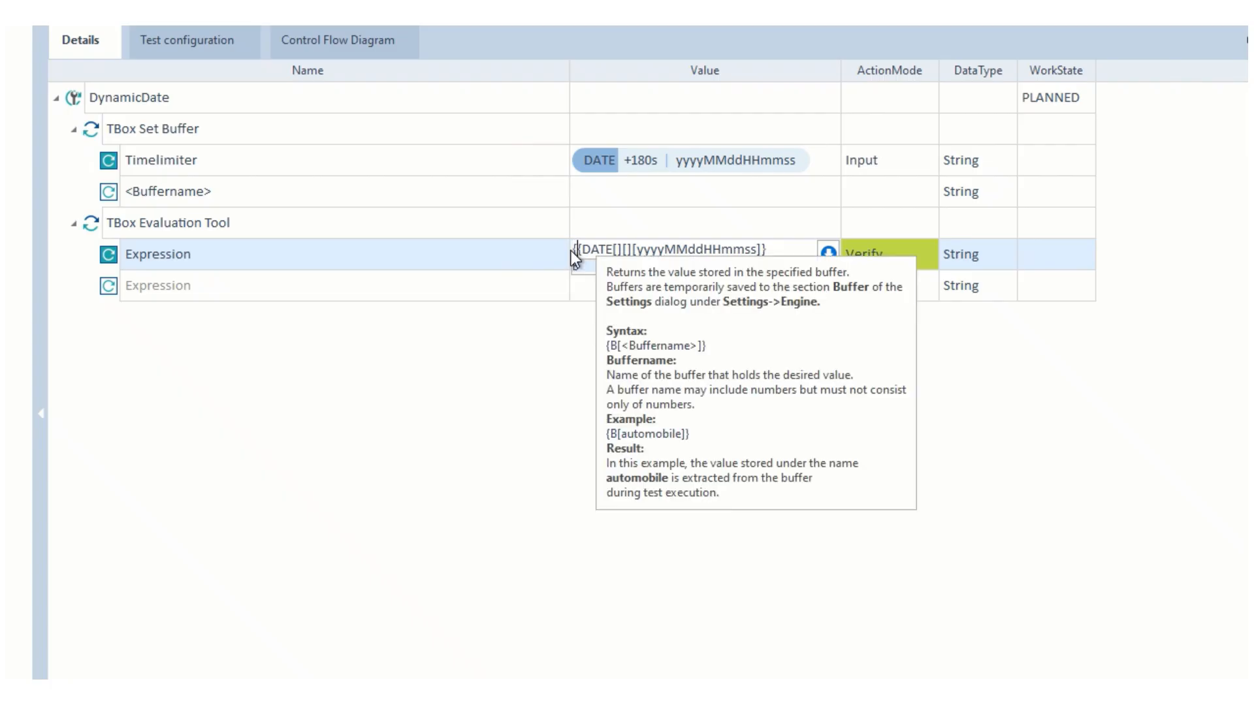
pyautogui.write('{B[Time')
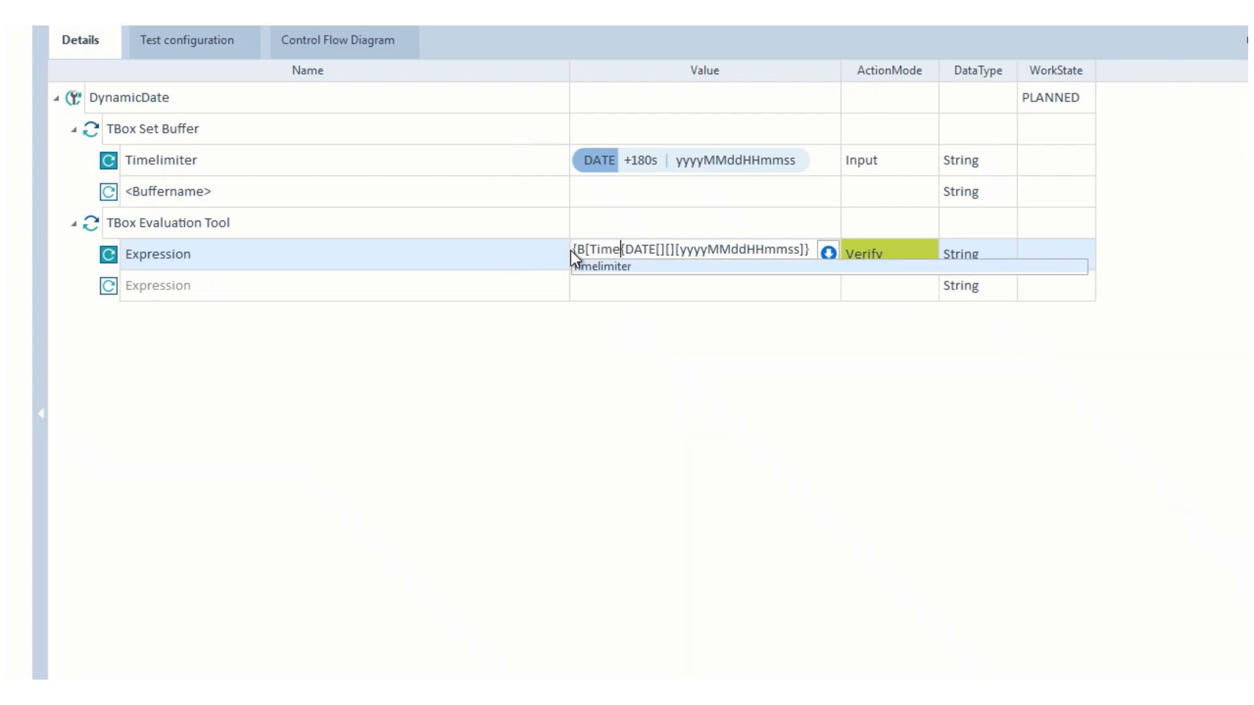
pyautogui.write('limite')
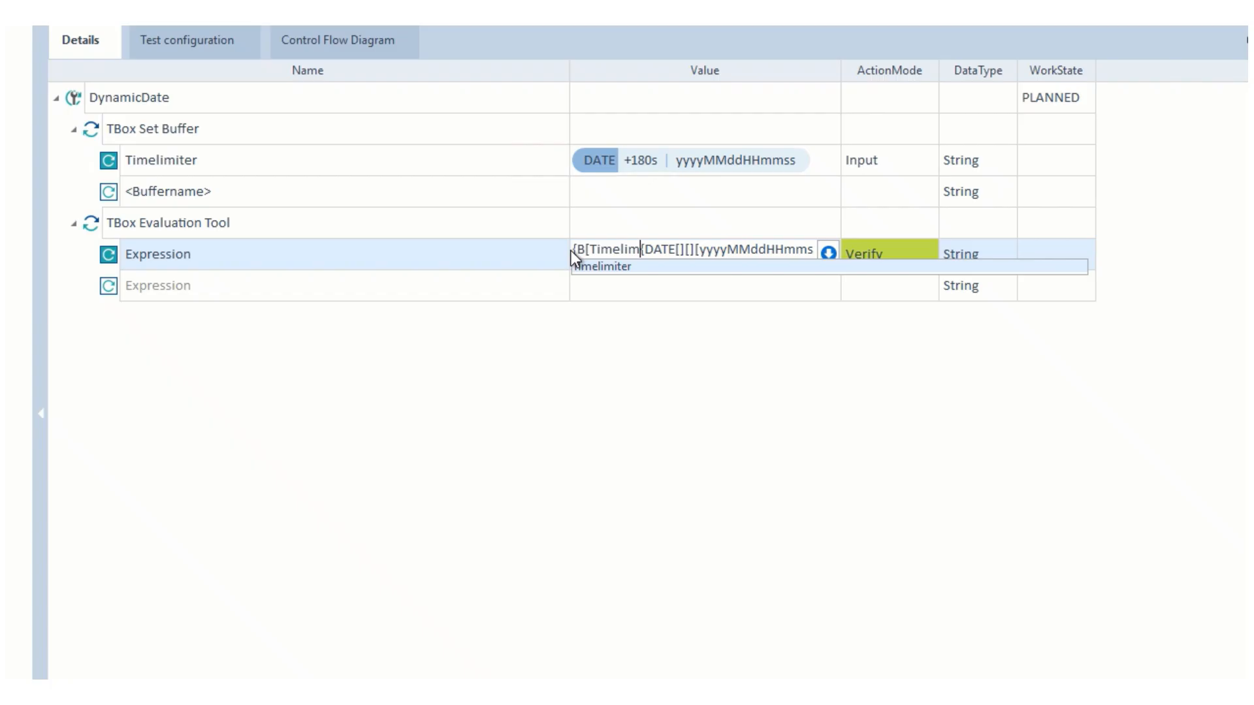
pyautogui.write('r]')
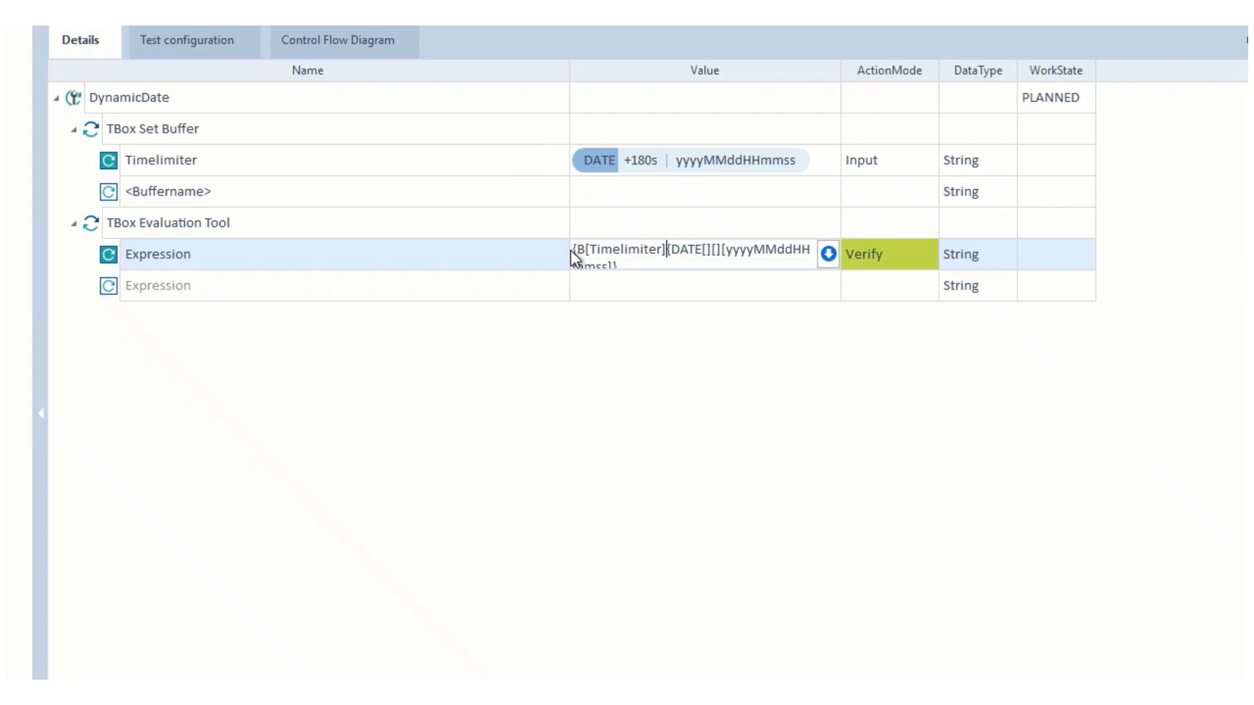
pyautogui.write('}')
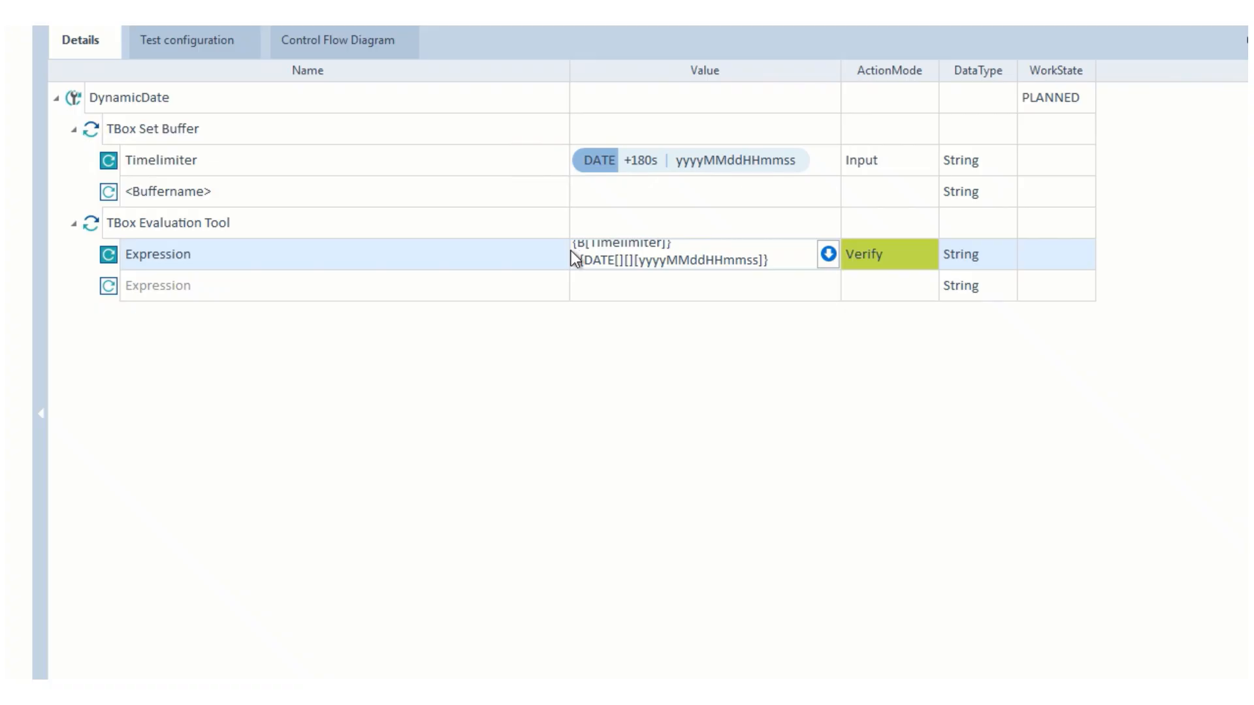
pyautogui.press('Return')
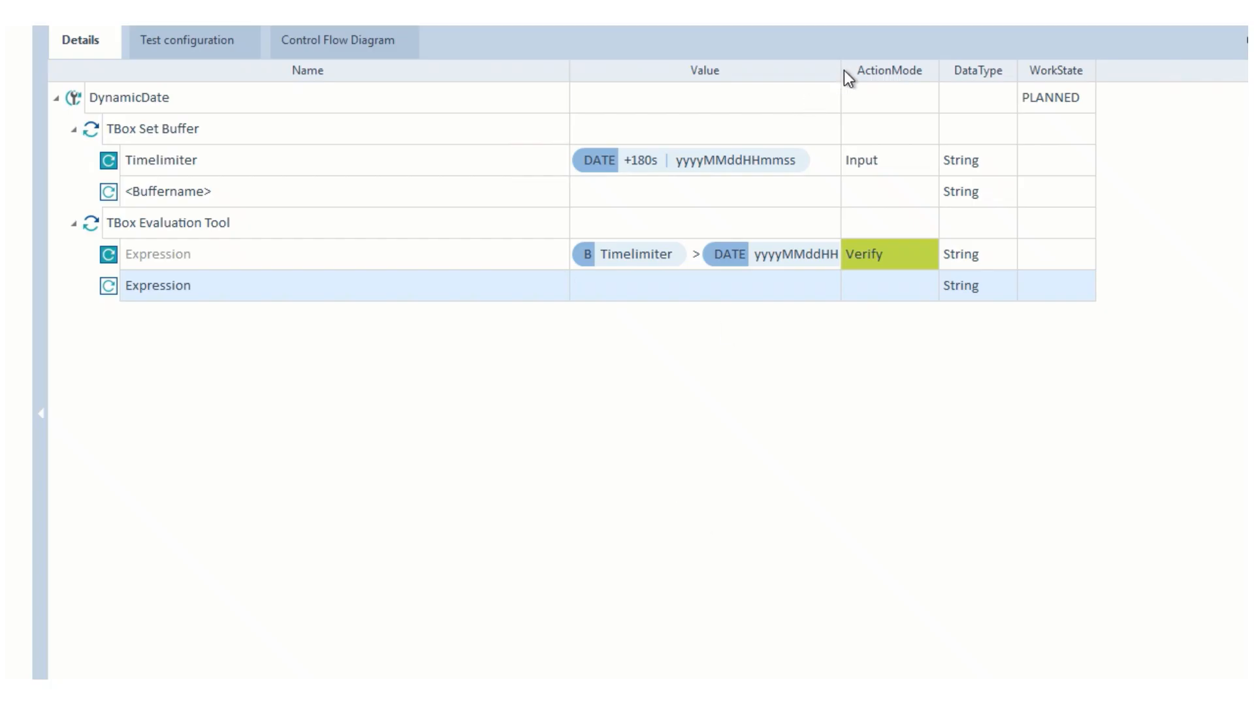
pyautogui.moveTo(844, 69); pyautogui.dragTo(996, 92)
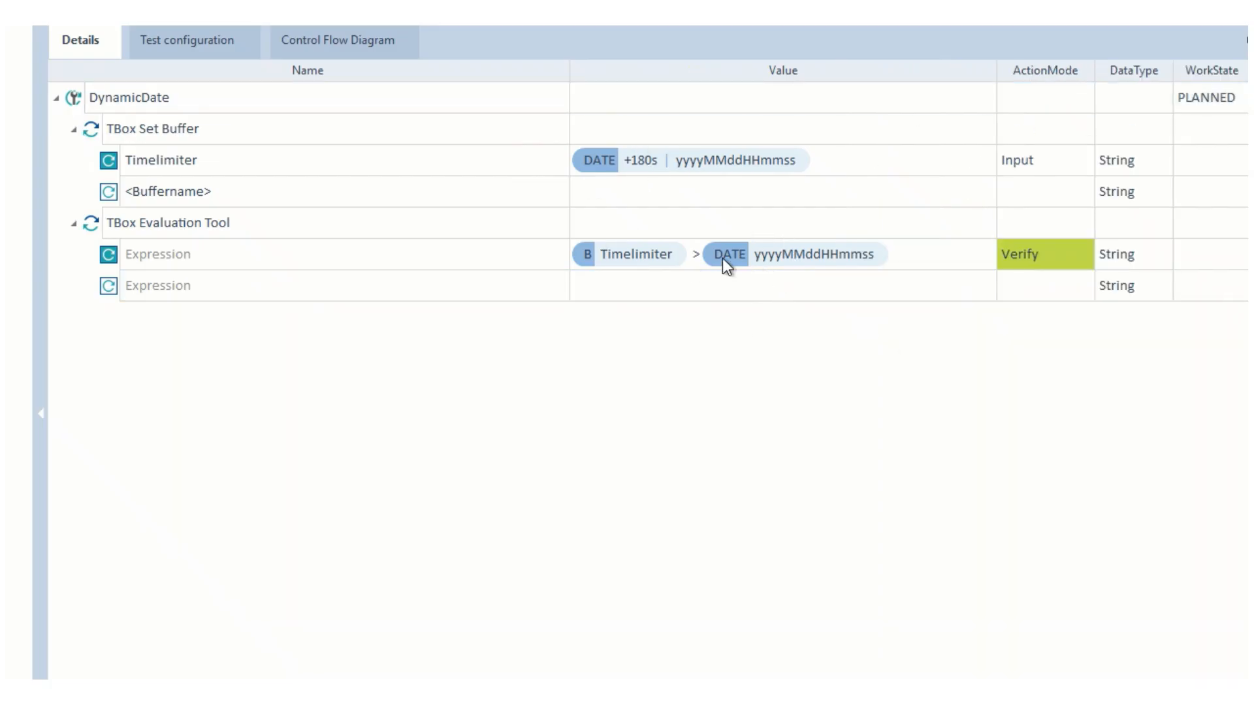
# Step: Translate the evaluation expression's value, compare the time portions of both resolved dates, and close the result
pyautogui.click(777, 260)
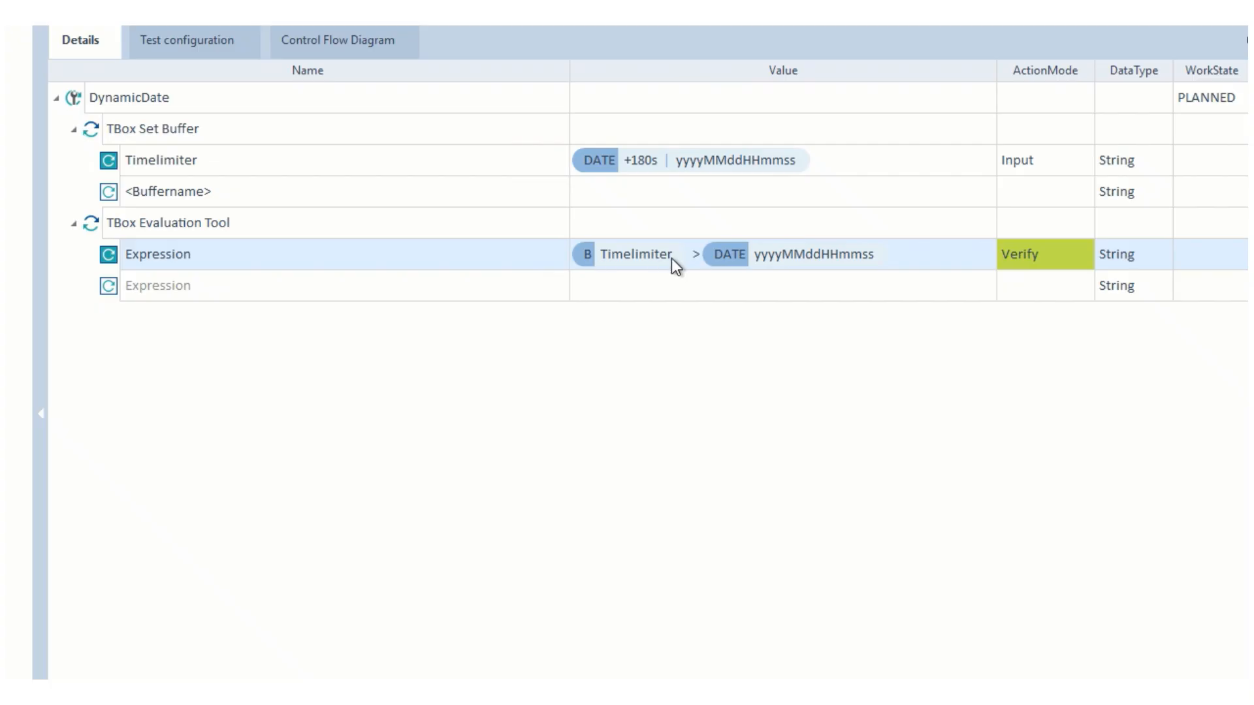
pyautogui.rightClick(111, 254)
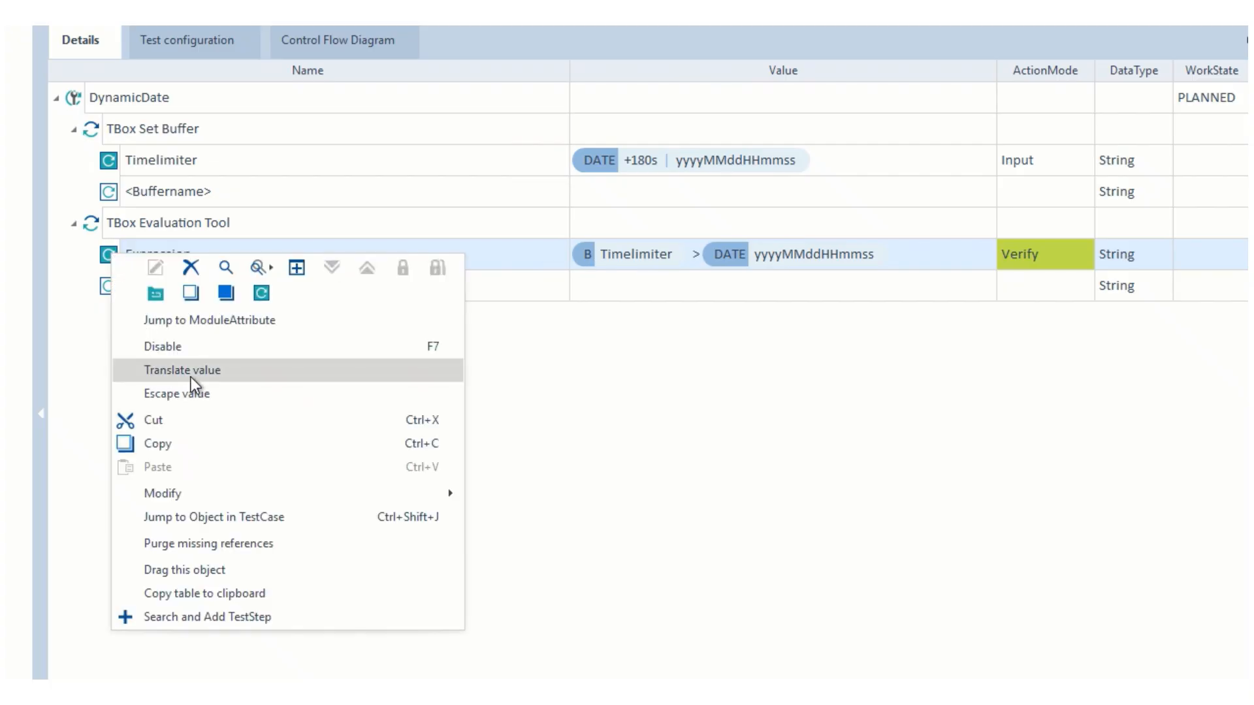
pyautogui.click(191, 370)
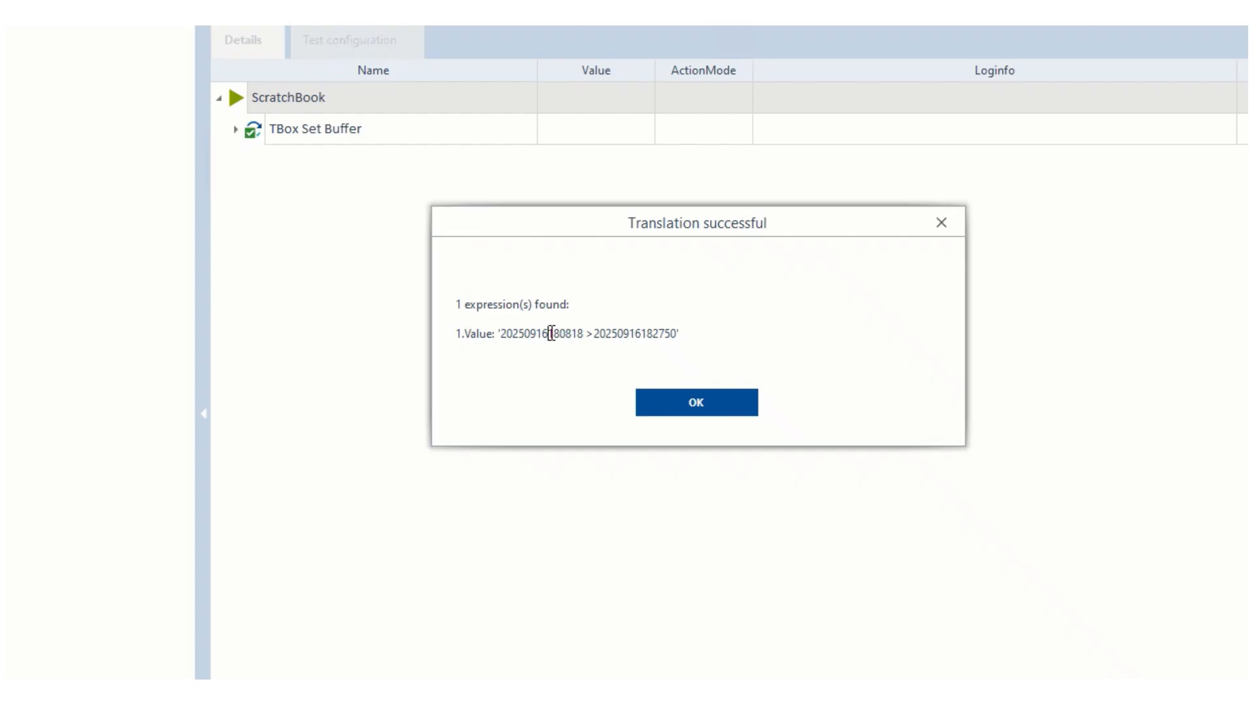
pyautogui.moveTo(551, 334); pyautogui.dragTo(585, 334)
pyautogui.moveTo(640, 333); pyautogui.dragTo(662, 336)
pyautogui.click(679, 410)
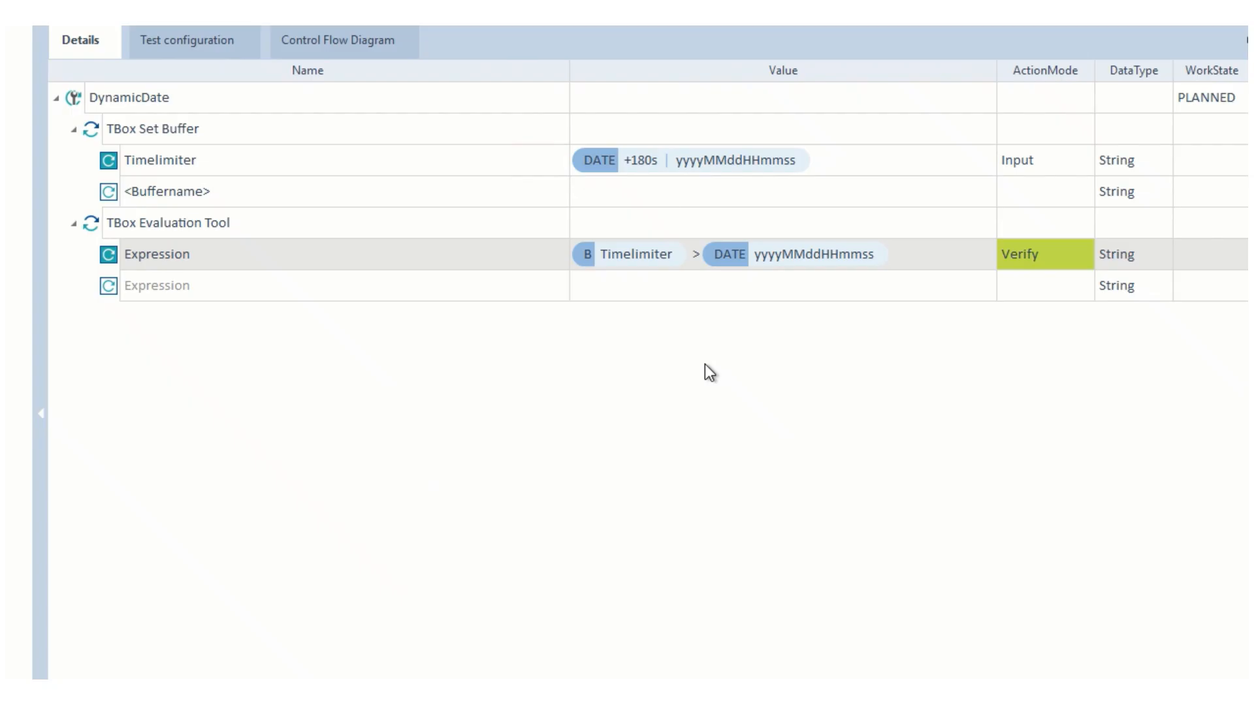
# Step: Switch to the text notes and place the cursor in the +180s offset of the DATE expression
pyautogui.click(642, 157)
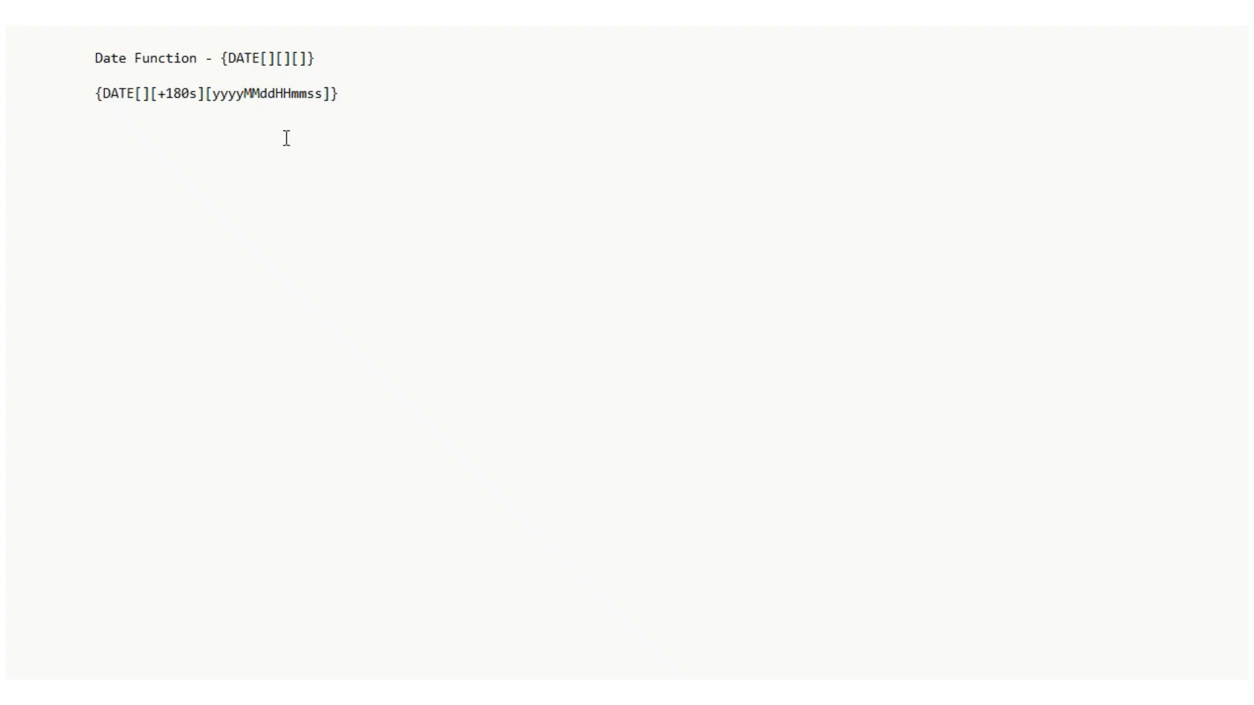
pyautogui.click(173, 93)
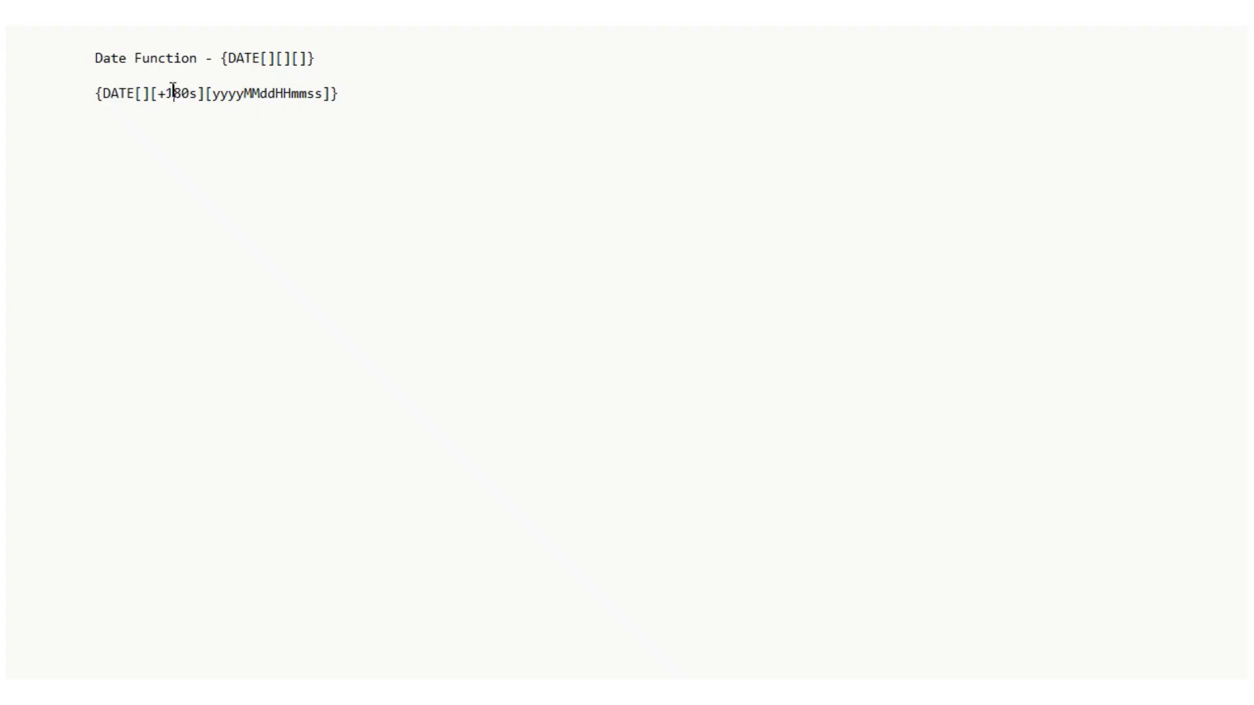